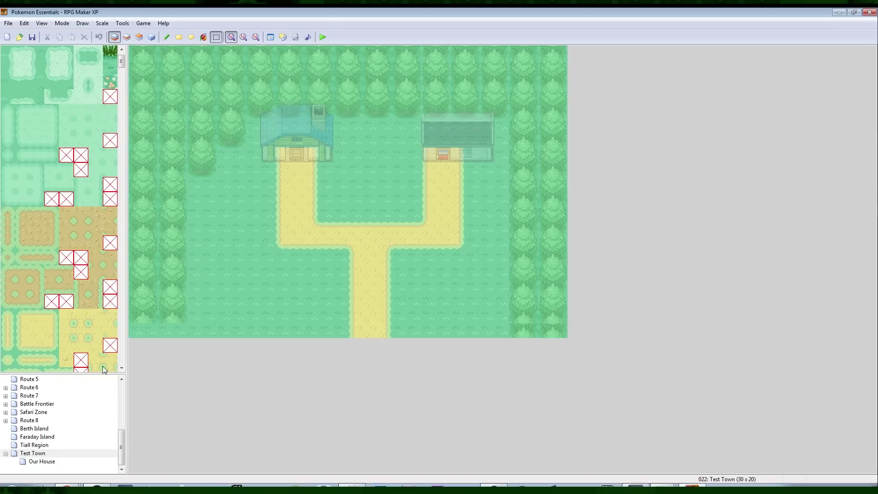
Resize the Test Town map to a width of 40 and a height of 30.
click(35, 454)
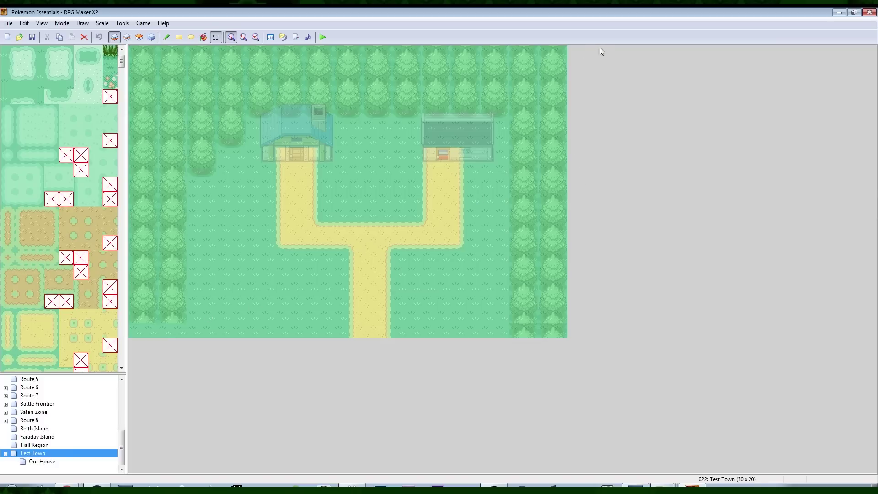
right_click(26, 456)
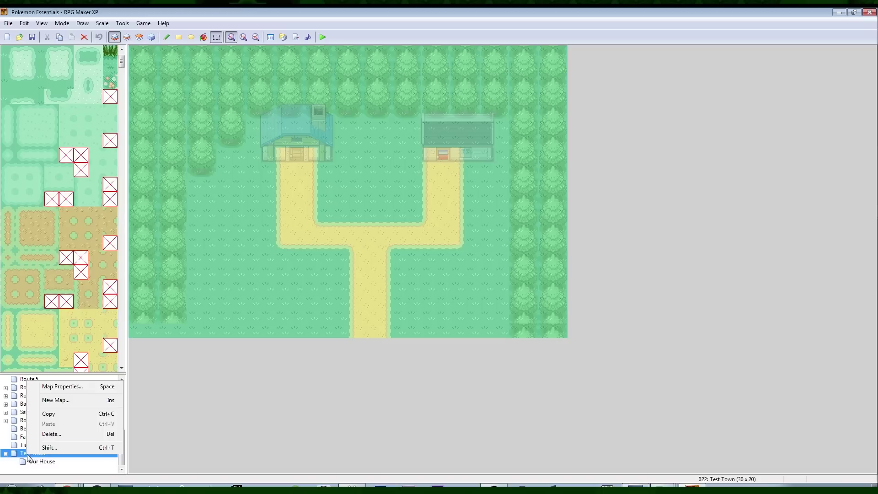
click(57, 387)
double_click(369, 243)
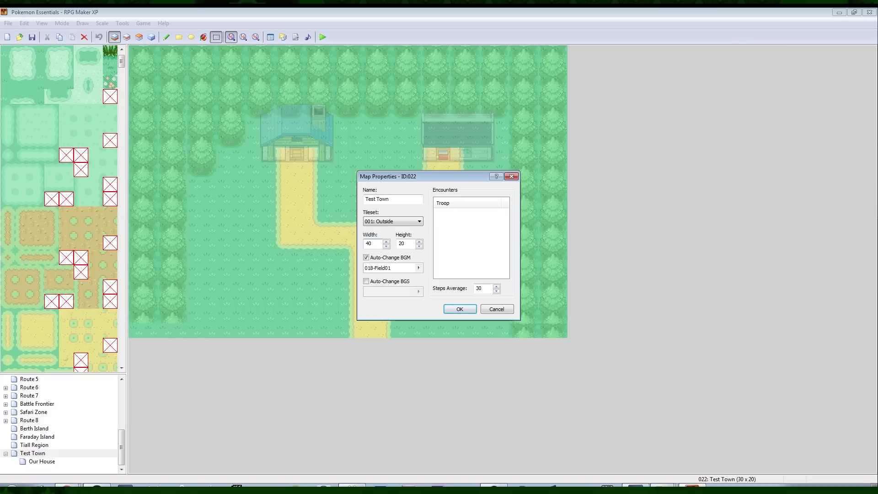
key(Tab)
click(459, 309)
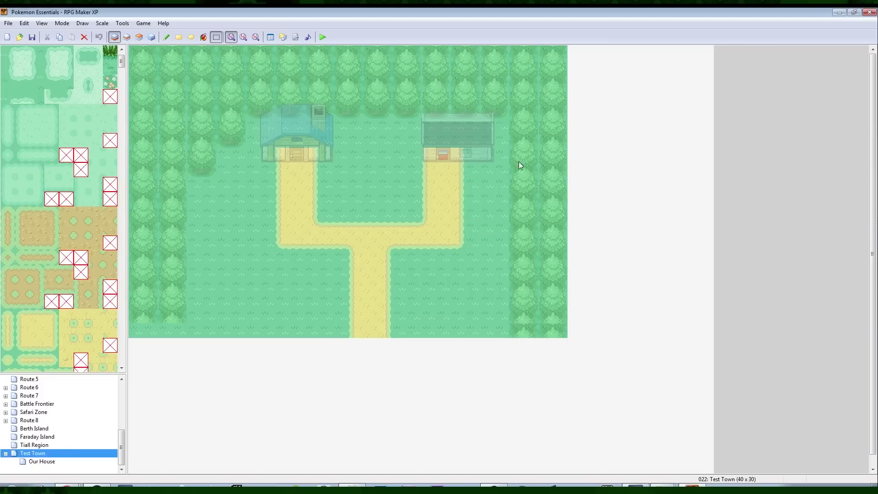
Select the entire Test Town map and shift its contents four tiles east and three tiles south.
click(166, 37)
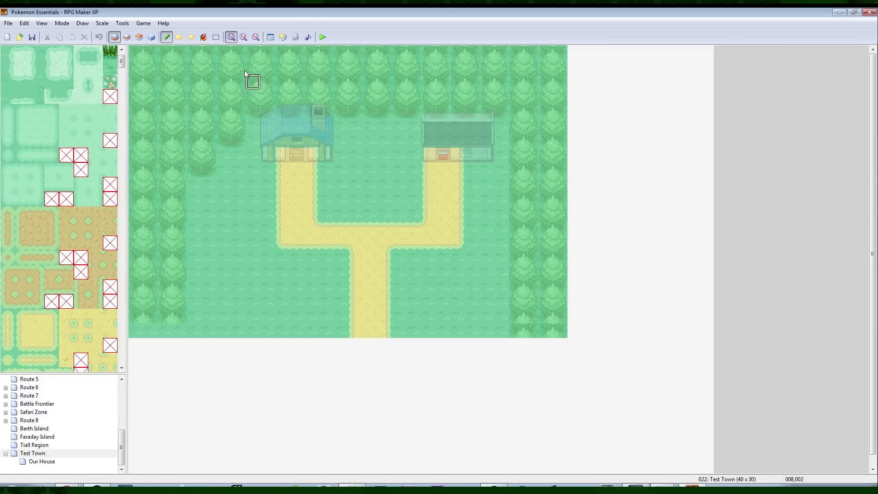
click(204, 37)
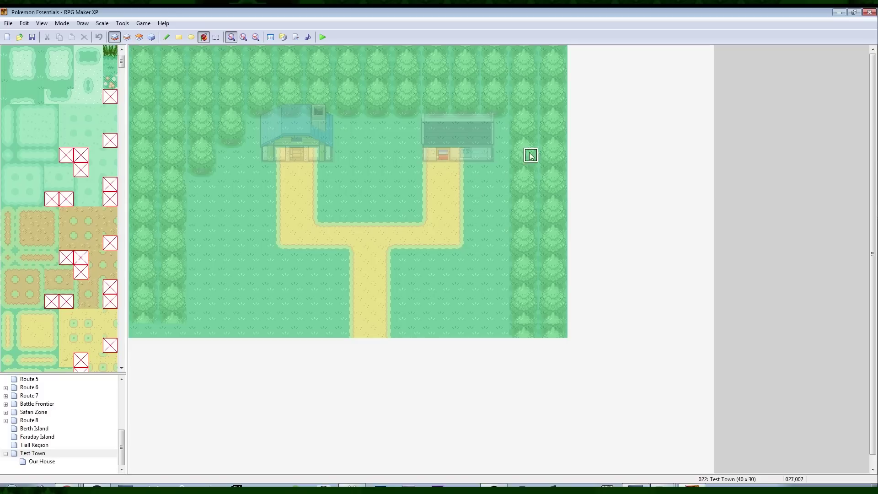
click(216, 38)
key(ctrl+a)
drag(297, 121, 366, 172)
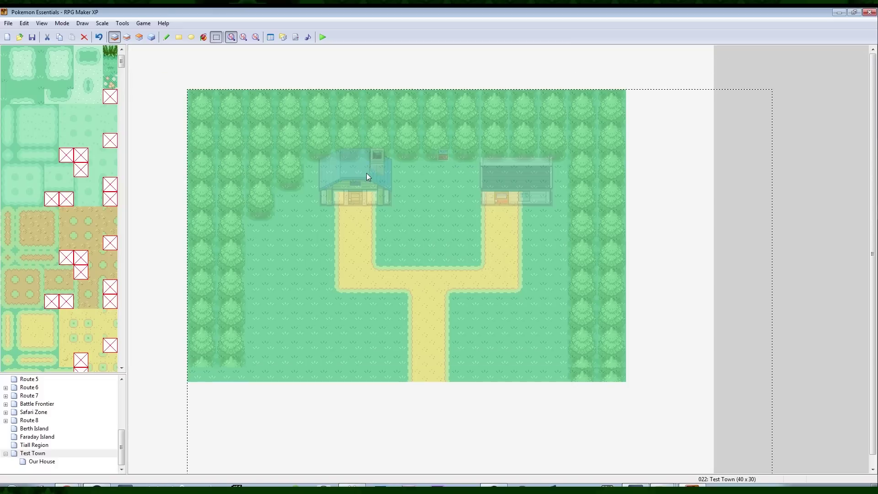
Deselect the shifted contents and flood-fill the blank area around them with the grass tile on the first layer.
click(394, 70)
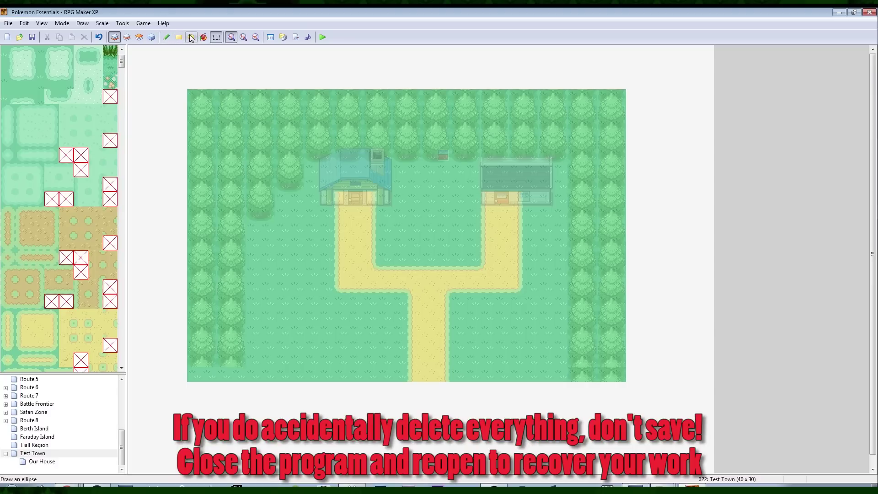
click(203, 37)
click(252, 57)
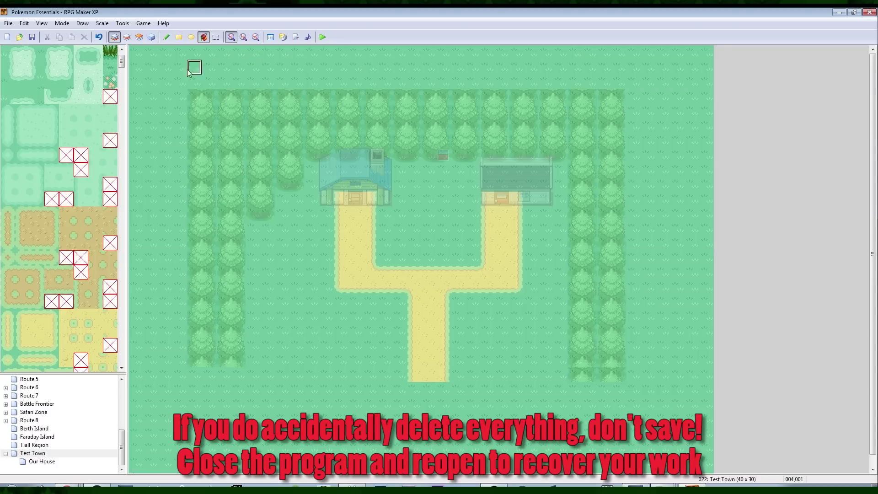
On the second layer, copy the western tree columns into the empty grass strip along the map's west edge.
click(167, 37)
click(126, 37)
right_drag(237, 361, 194, 154)
click(142, 150)
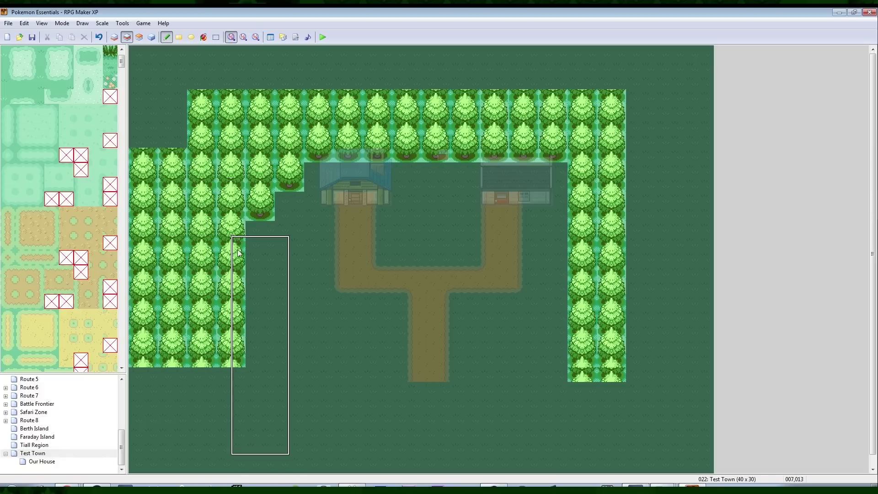
right_drag(237, 361, 139, 361)
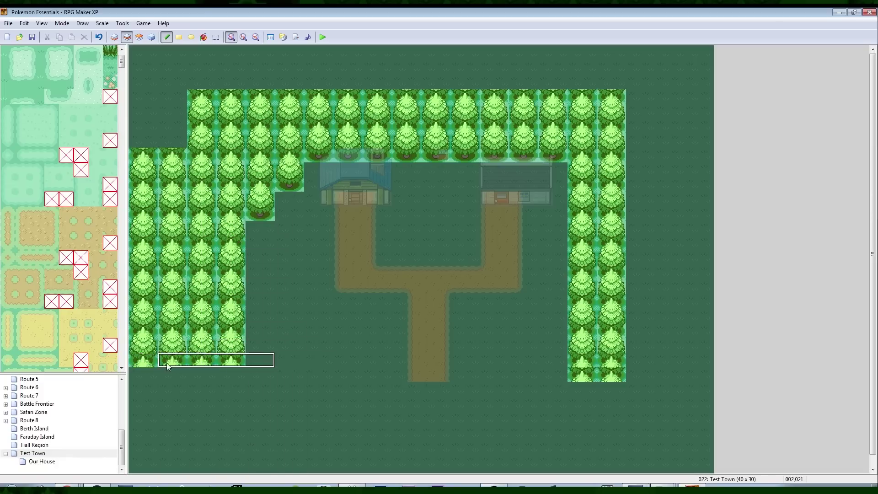
right_drag(136, 361, 231, 363)
right_click(236, 360)
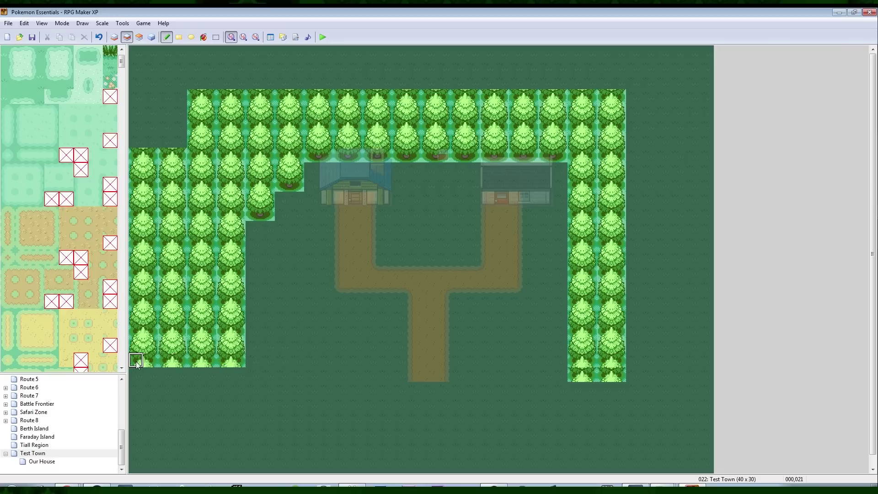
Fill the northwest corner with copied trees and continue the tree rows along the north edge above the existing trees.
mouse_move(180, 157)
right_down()
mouse_move(149, 156)
mouse_move(135, 133)
right_up()
mouse_move(136, 138)
mouse_down()
mouse_move(140, 55)
mouse_move(193, 71)
mouse_up()
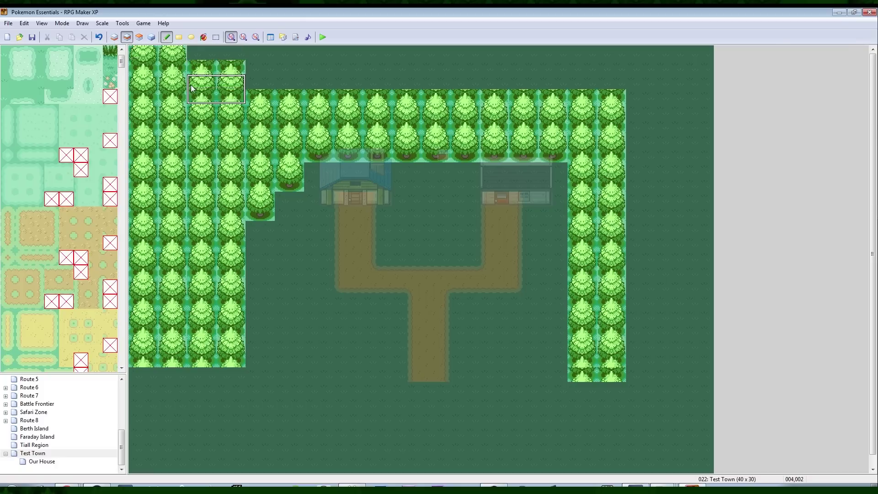
mouse_move(191, 86)
right_down()
mouse_move(228, 69)
mouse_move(236, 63)
mouse_move(199, 79)
mouse_move(240, 48)
right_up()
click(198, 54)
drag(287, 53, 617, 57)
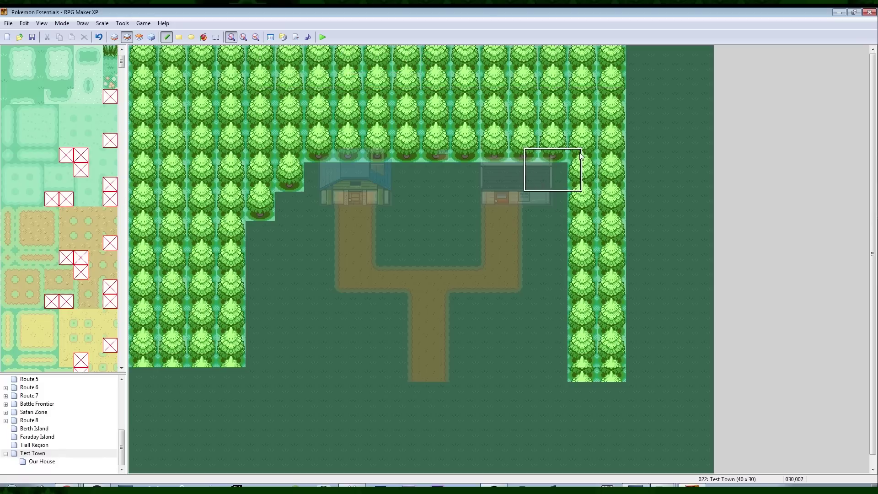
Fill the northeast corner and the empty strip along the east edge with copied trees, down to the western trees' lower end.
mouse_move(577, 157)
right_down()
mouse_move(633, 69)
mouse_move(616, 53)
right_up()
drag(677, 51, 713, 52)
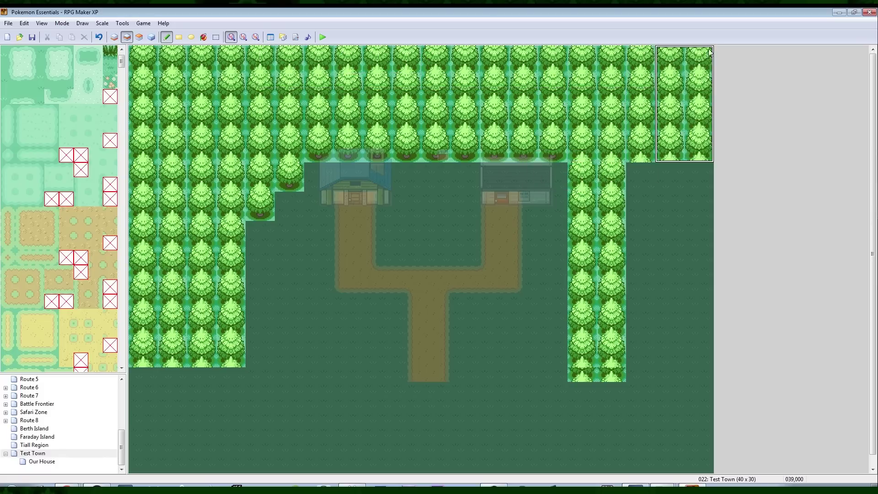
click(677, 177)
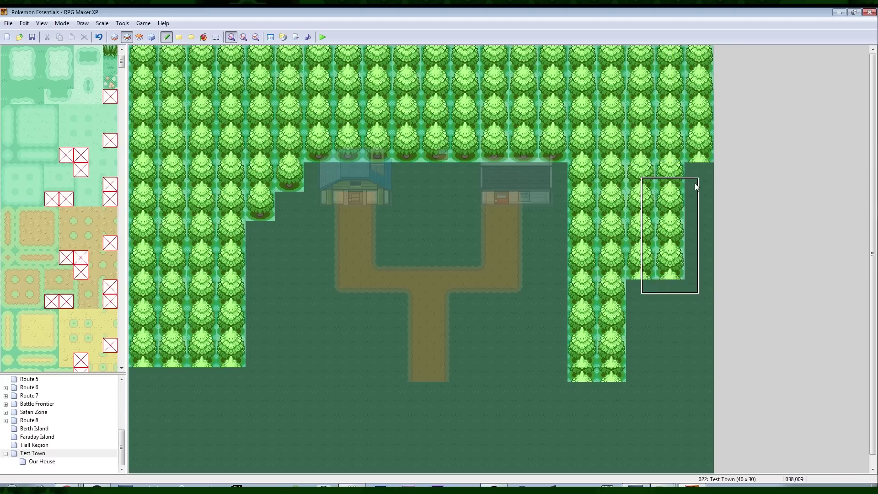
right_drag(663, 169, 679, 272)
click(703, 276)
right_drag(616, 362, 573, 291)
drag(633, 284, 676, 285)
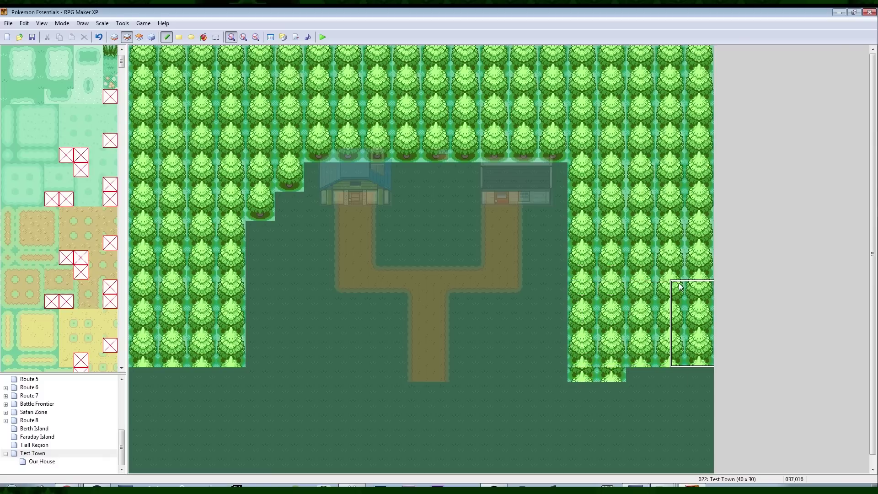
Erase the extra tree row beneath the eastern trees and paint trunk tiles along the block's lower edge.
mouse_move(575, 372)
mouse_down()
mouse_move(663, 359)
mouse_move(596, 426)
mouse_up()
right_click(514, 377)
right_drag(526, 402, 550, 432)
mouse_move(549, 432)
mouse_down()
mouse_move(707, 425)
mouse_move(577, 421)
mouse_move(709, 464)
mouse_move(627, 408)
mouse_move(726, 410)
mouse_up()
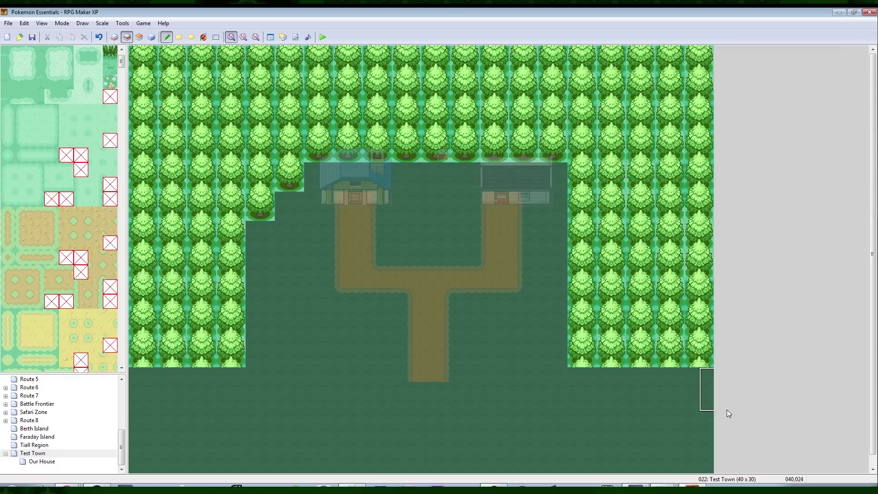
right_click(312, 156)
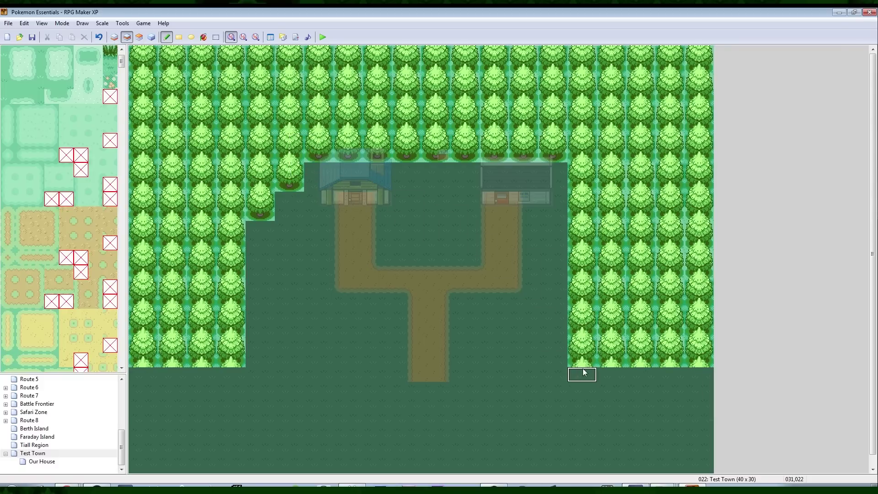
drag(582, 360, 707, 359)
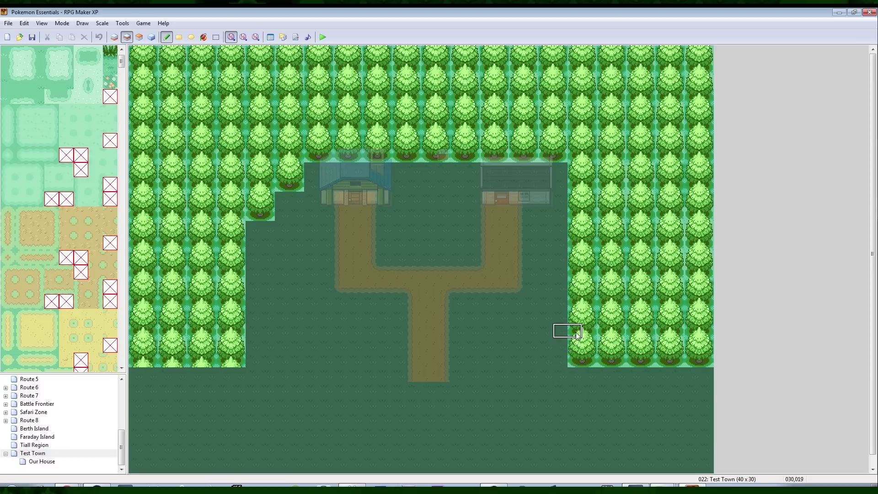
Extend the eastern tree block four tile rows further south by pasting a copied tree column across its full width.
right_drag(576, 332, 590, 257)
click(585, 351)
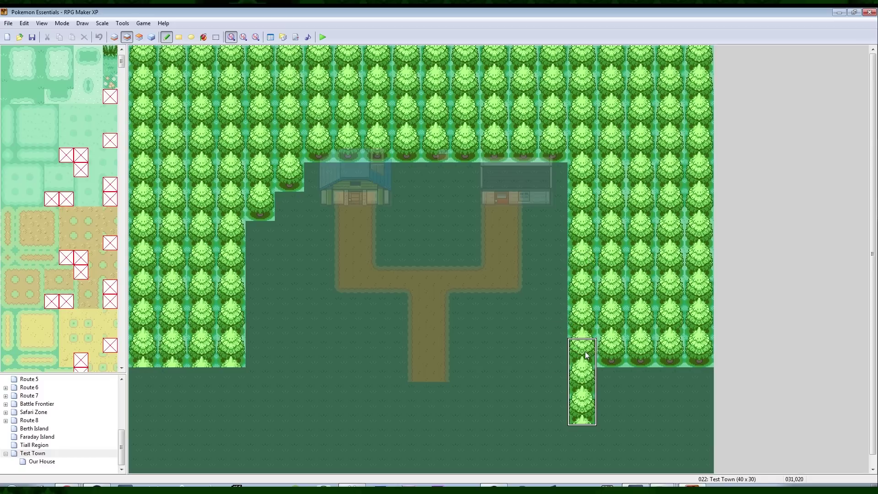
drag(620, 348, 700, 349)
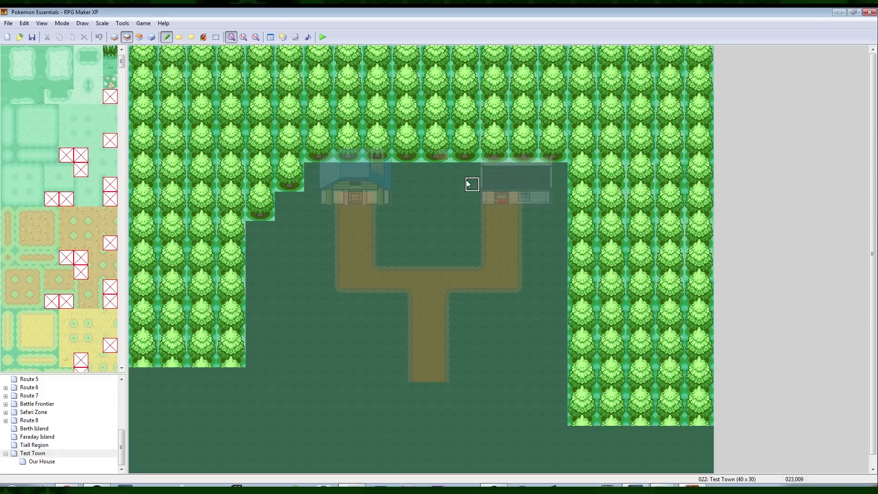
On the event layer, move the misplaced door event onto the red door of the eastern house.
click(151, 37)
drag(444, 155, 501, 199)
right_click(501, 197)
click(428, 228)
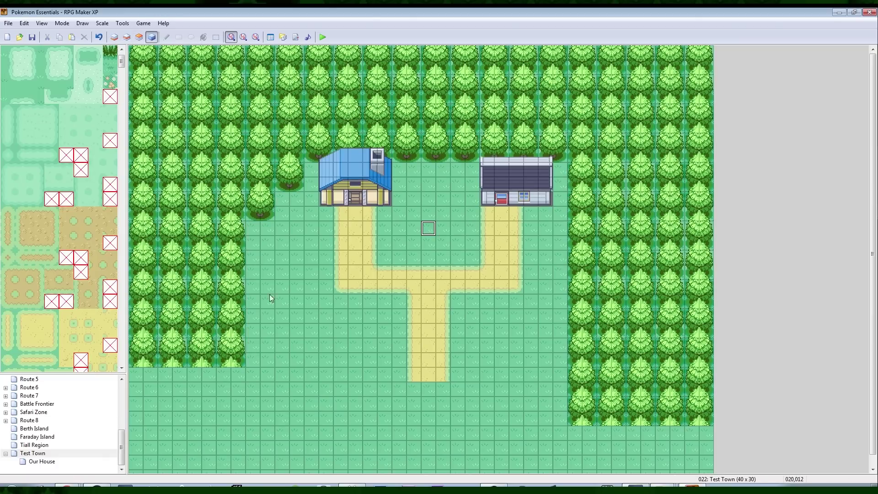
In Our House's Exit event, retarget the Transfer Player command to the path tile directly below the eastern house's red door in Test Town.
click(42, 462)
click(254, 200)
right_click(256, 200)
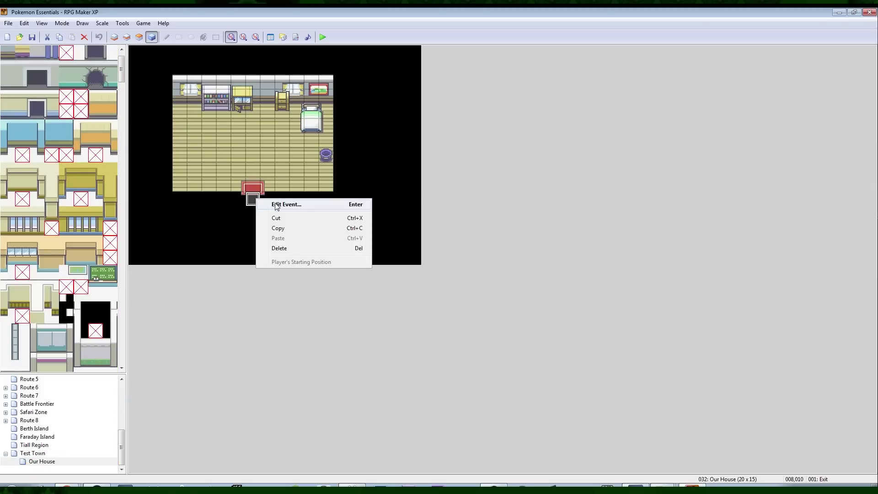
click(267, 202)
click(505, 183)
right_click(505, 183)
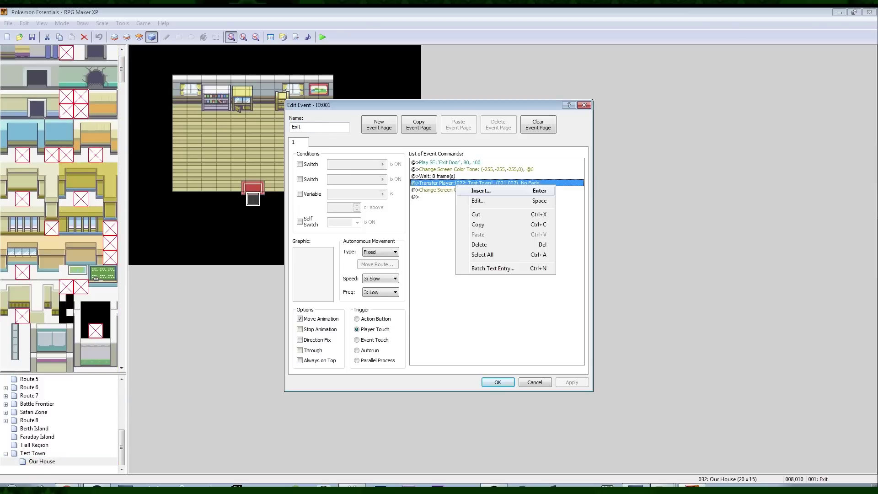
click(517, 202)
click(540, 227)
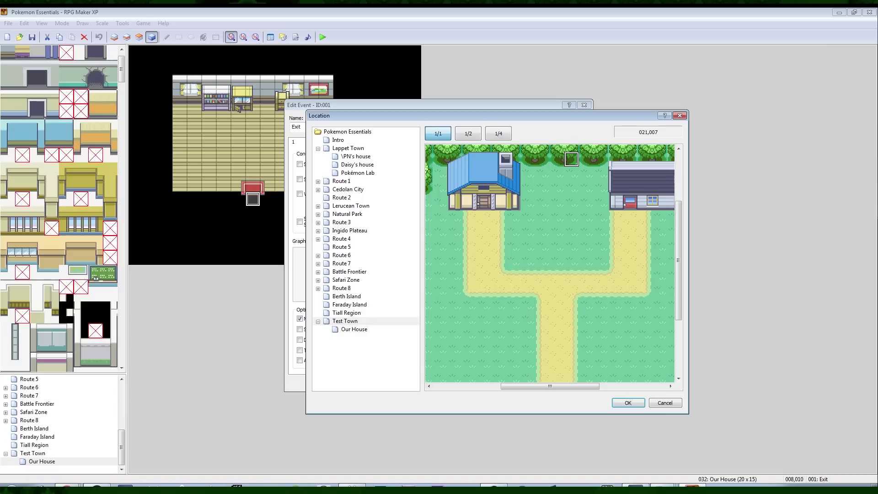
click(630, 217)
click(628, 402)
click(490, 315)
click(498, 382)
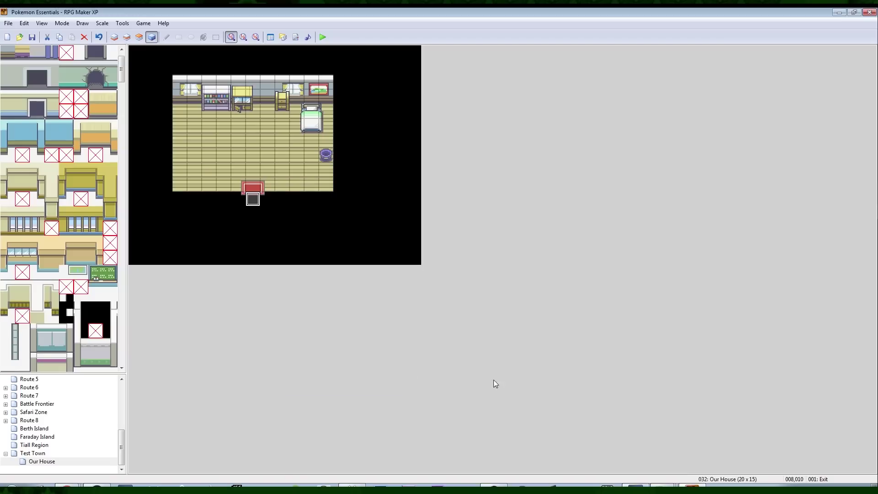
Open the Intro event in the northwest corner of the Intro map for editing.
drag(121, 447, 122, 401)
click(25, 387)
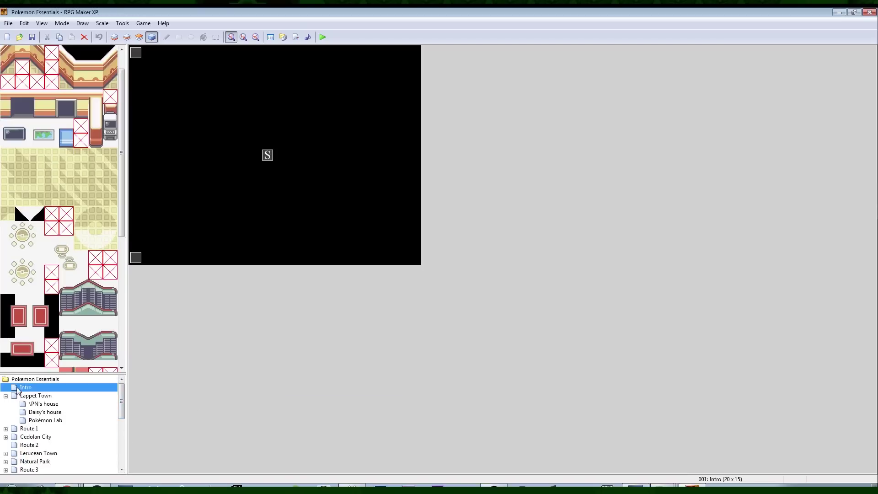
click(135, 53)
right_click(136, 53)
click(155, 59)
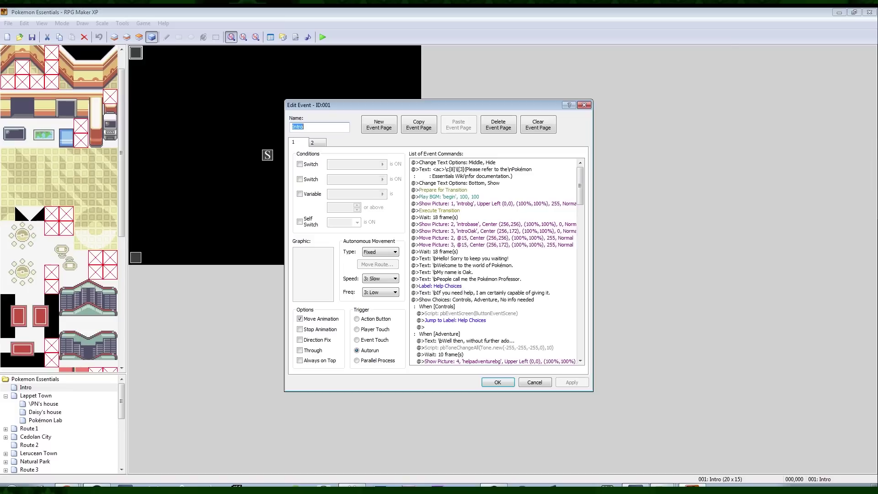
Set the Intro event's Transfer Player command to Our House at (010,005), facing Down, and save the event.
drag(580, 186, 580, 336)
click(459, 341)
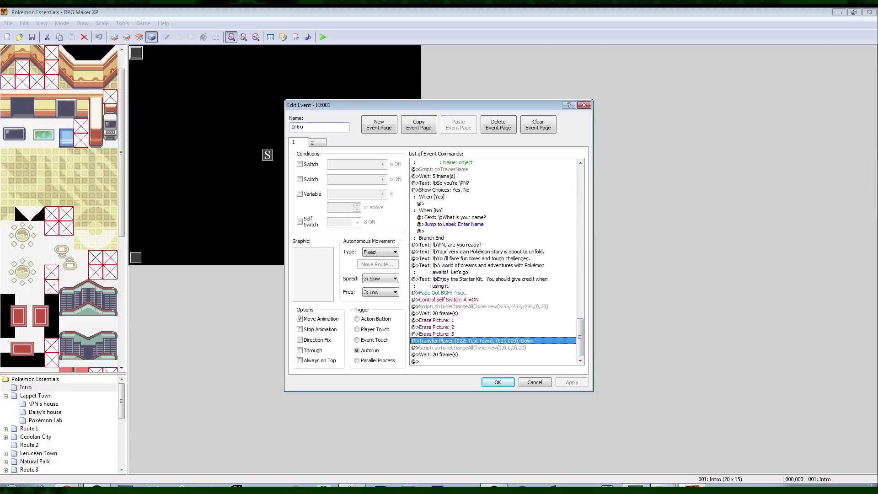
right_click(458, 340)
click(476, 357)
click(540, 228)
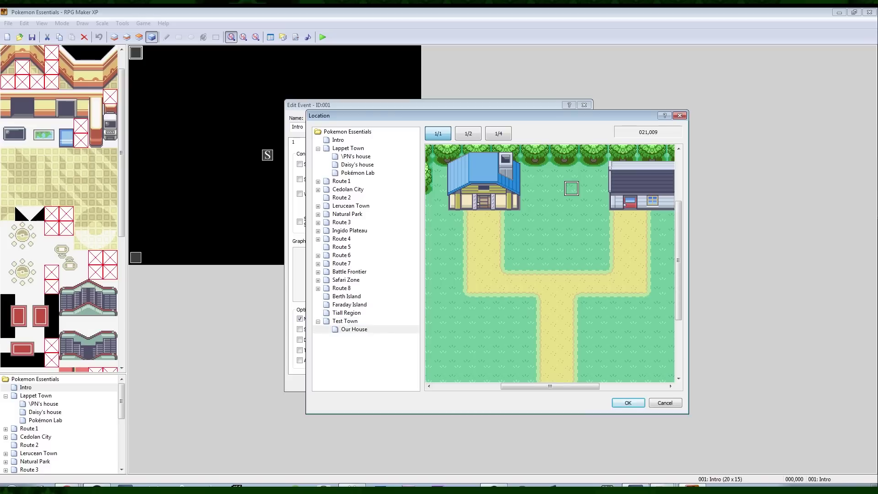
click(354, 329)
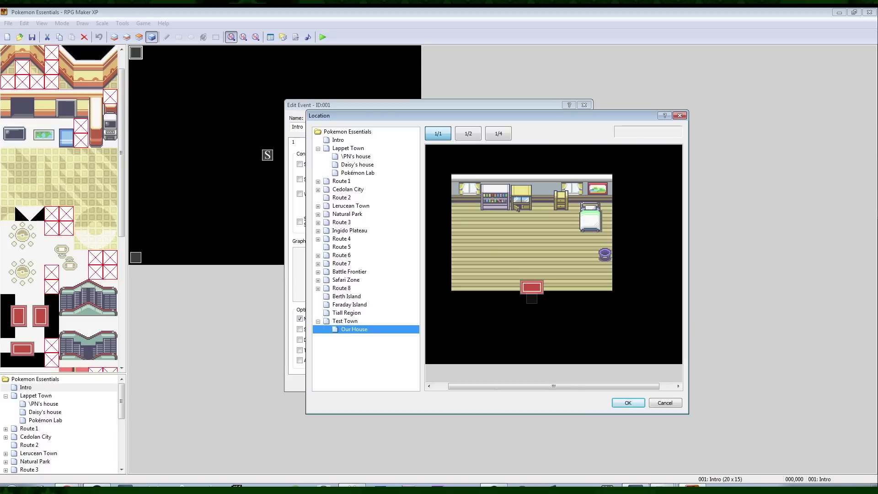
click(560, 224)
click(628, 402)
click(491, 317)
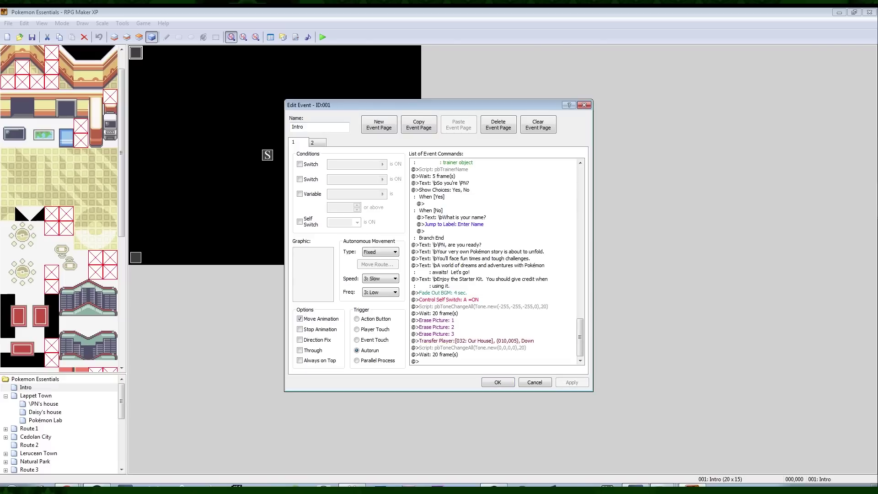
click(498, 381)
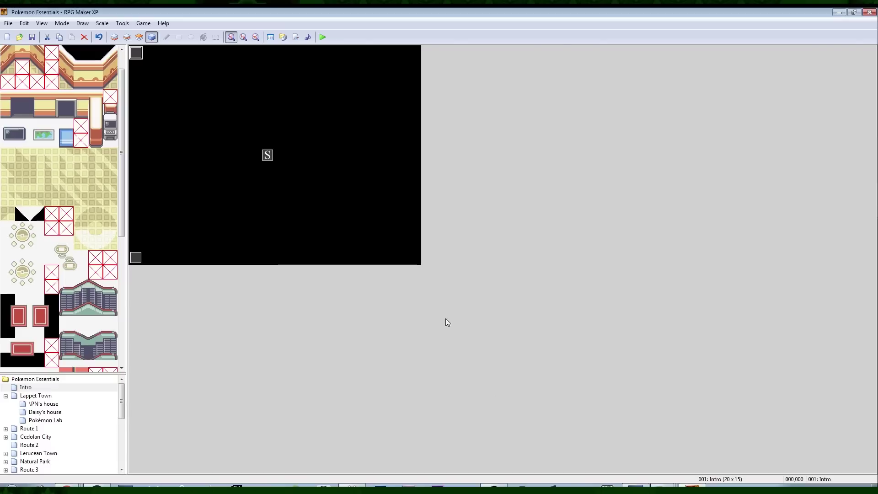
In Test Town, extend the western and eastern tree borders down to the map's south edge on layer 2.
scroll(37, 457, down, 5)
click(36, 463)
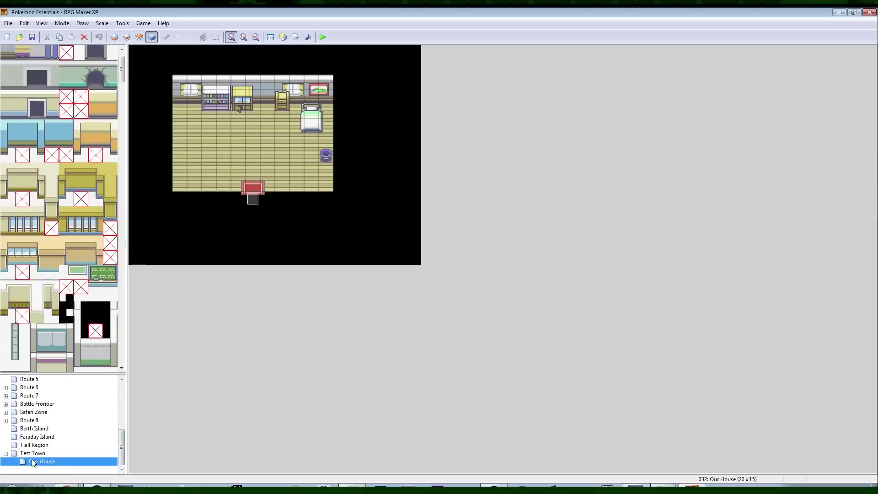
click(32, 453)
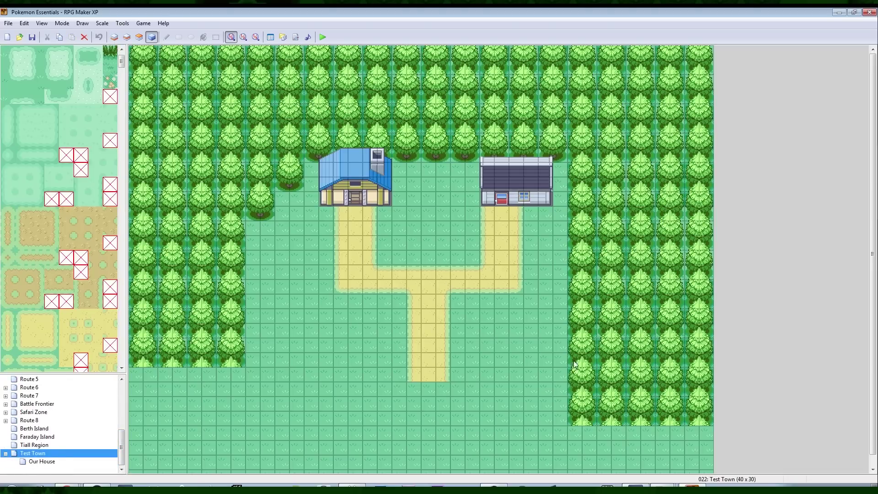
scroll(137, 69, down, 1)
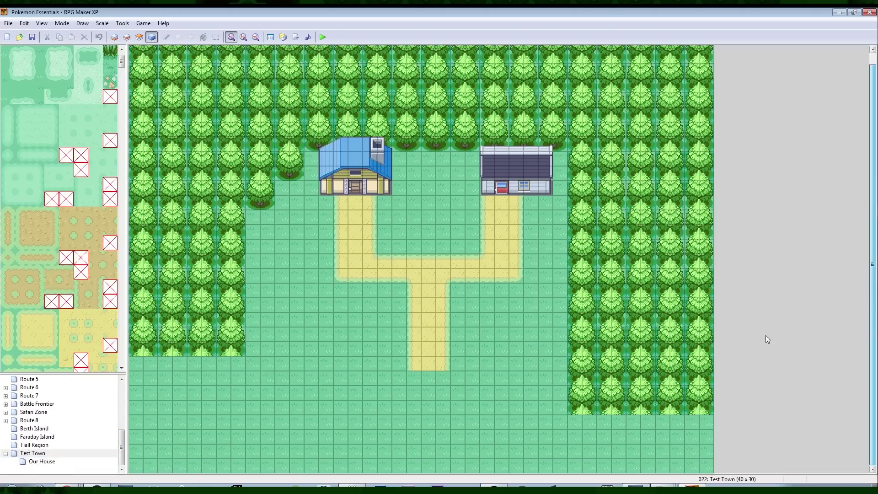
click(115, 37)
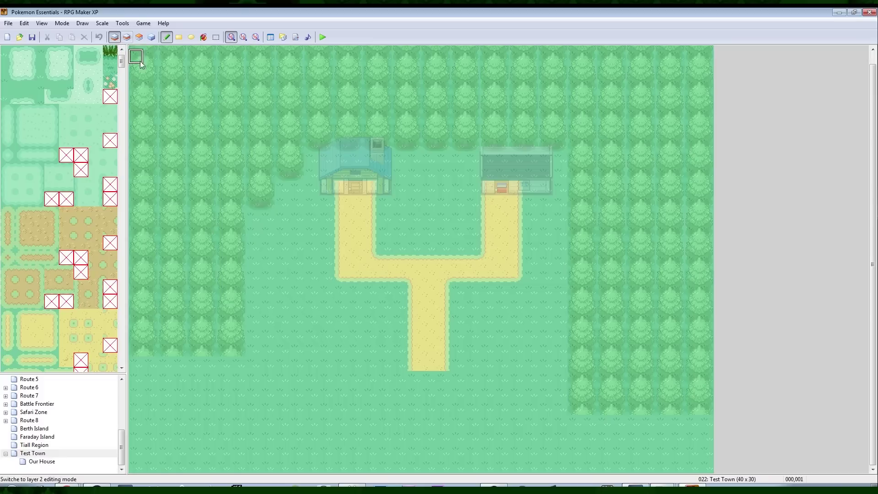
click(127, 37)
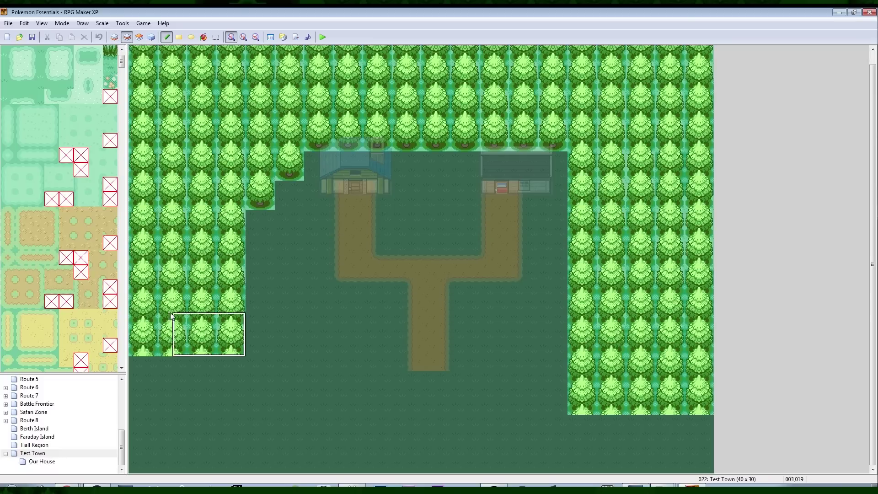
click(139, 372)
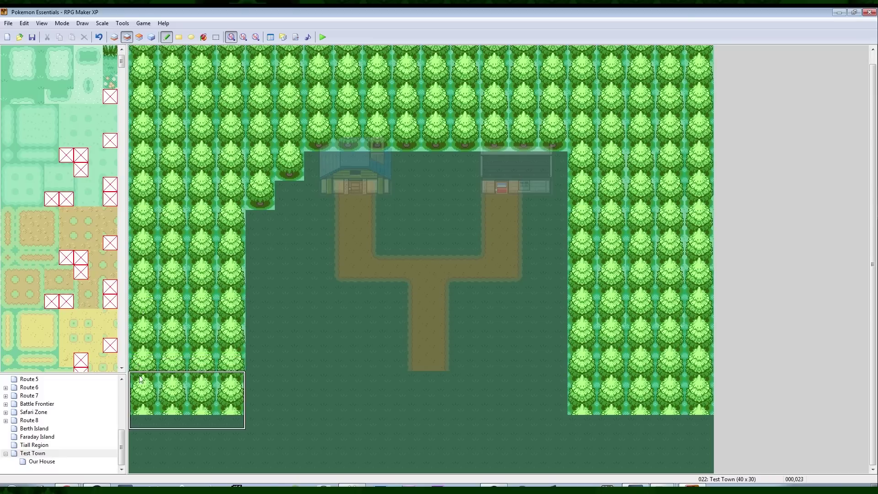
click(139, 421)
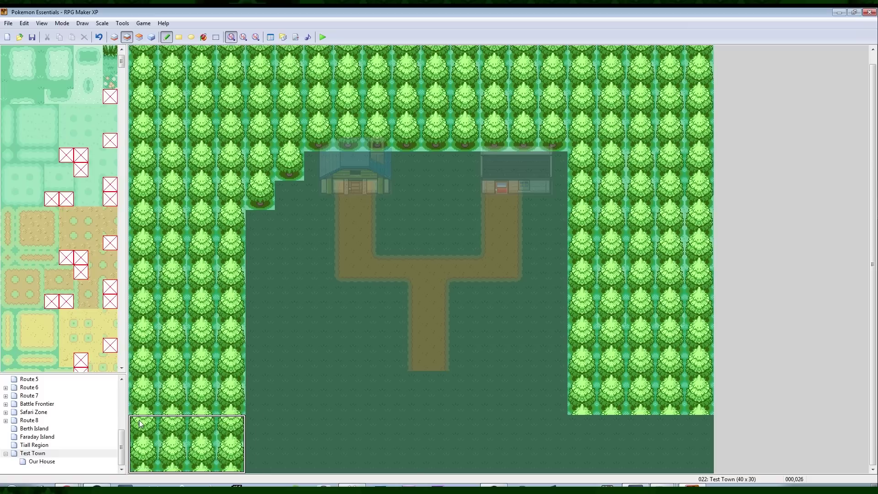
click(575, 422)
click(681, 428)
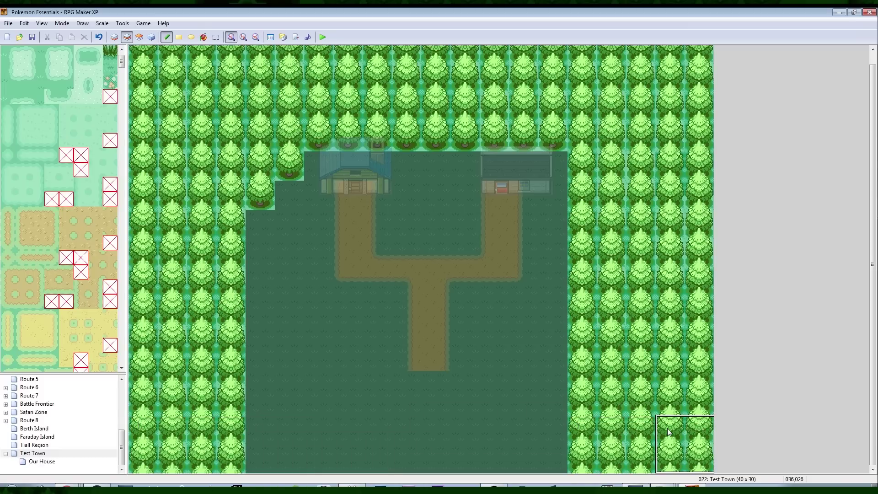
right_drag(576, 393, 583, 358)
mouse_move(584, 362)
mouse_down()
mouse_move(526, 364)
mouse_move(529, 410)
mouse_move(554, 420)
mouse_up()
key(ctrl+z)
mouse_move(516, 392)
mouse_down()
mouse_move(556, 400)
mouse_move(556, 437)
mouse_move(526, 434)
mouse_up()
key(ctrl+z)
key(ctrl+z)
Add a block of trees two trees wide along the inside of the eastern border, reaching the map's south edge.
right_drag(520, 393, 556, 358)
drag(558, 362, 558, 454)
click(557, 451)
right_click(516, 350)
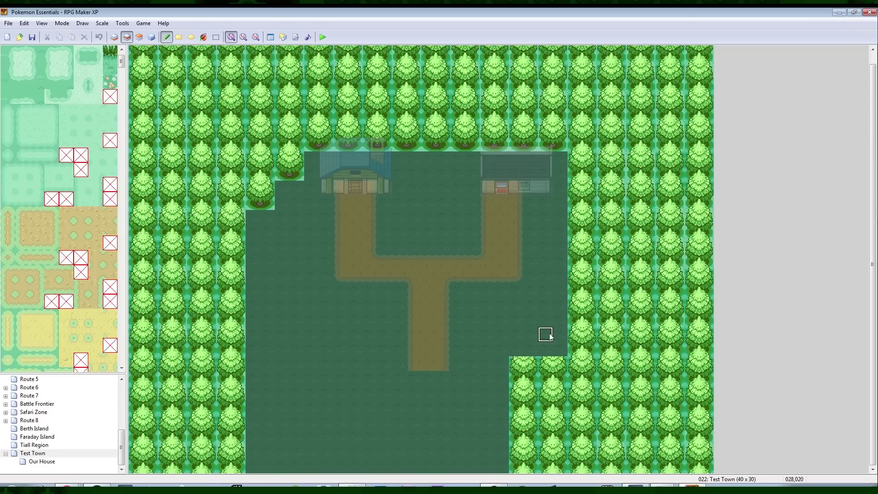
Place pointed treetop tiles above the two trees at the north end of the new southeastern block.
drag(121, 62, 120, 91)
drag(81, 149, 67, 147)
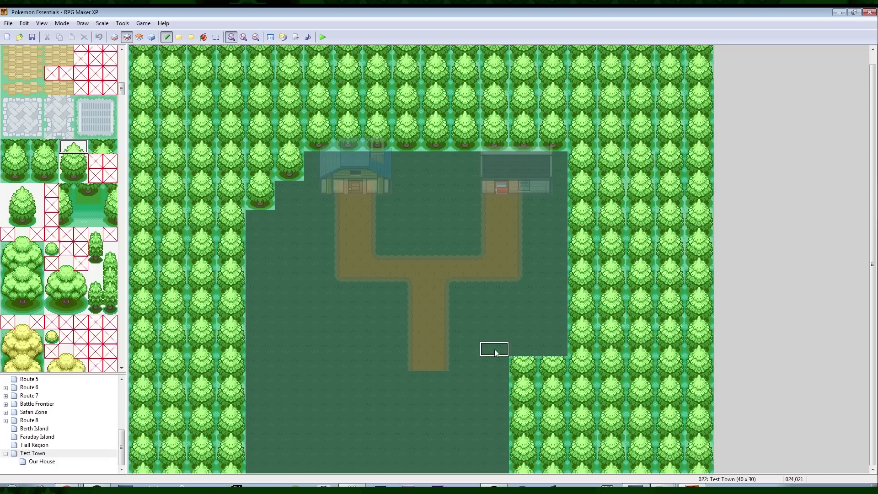
drag(514, 350, 544, 352)
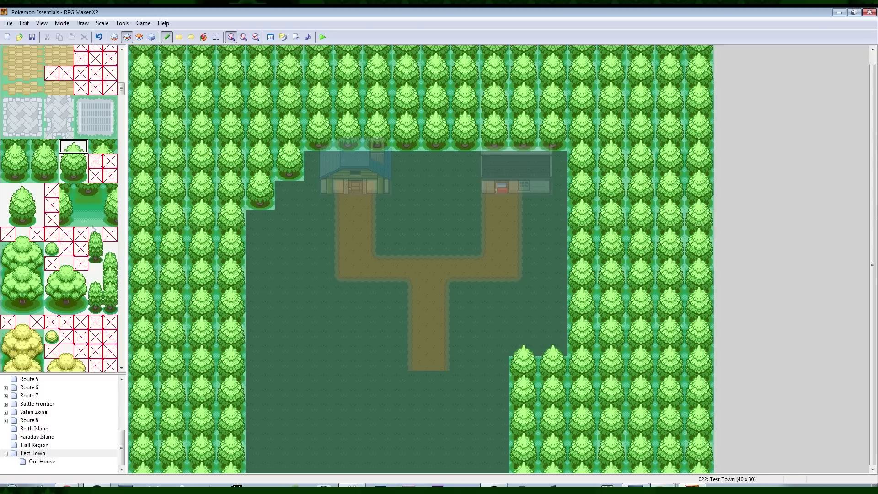
mouse_move(64, 161)
mouse_down()
mouse_move(80, 162)
mouse_move(78, 150)
mouse_up()
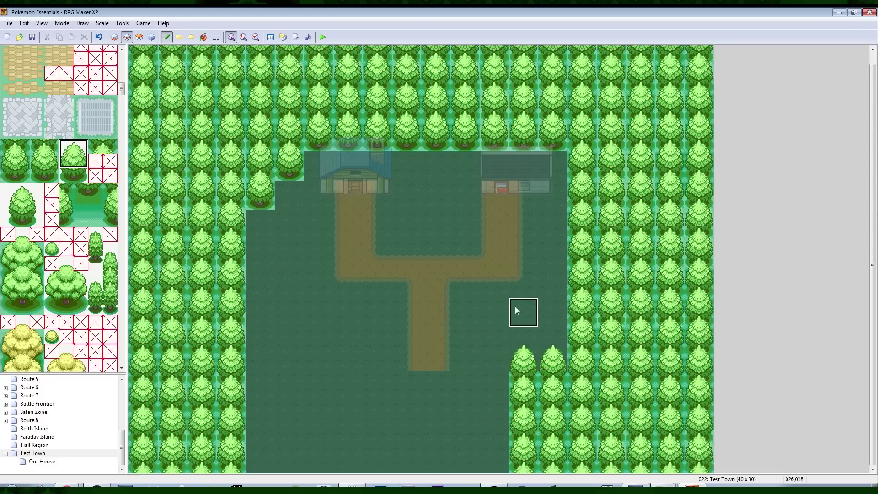
right_click(493, 328)
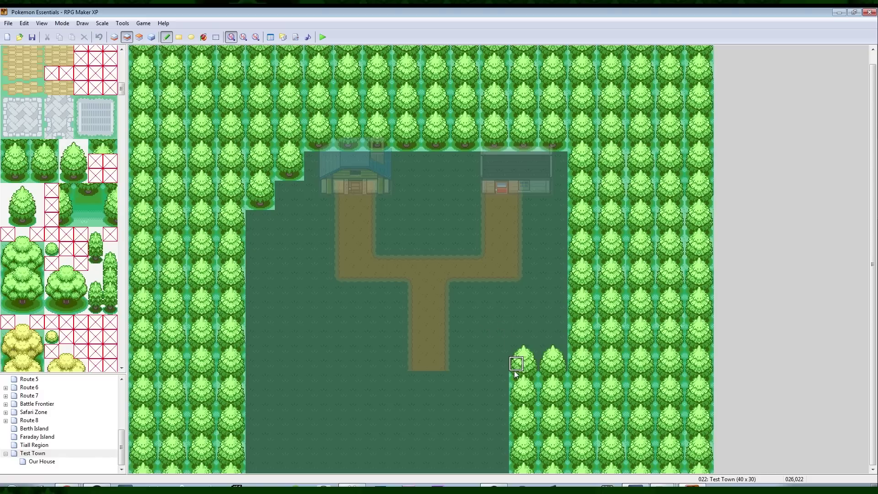
Copy the capped southeastern tree block twice beside the western border, forming a southwestern block four trees wide.
right_drag(517, 349, 563, 458)
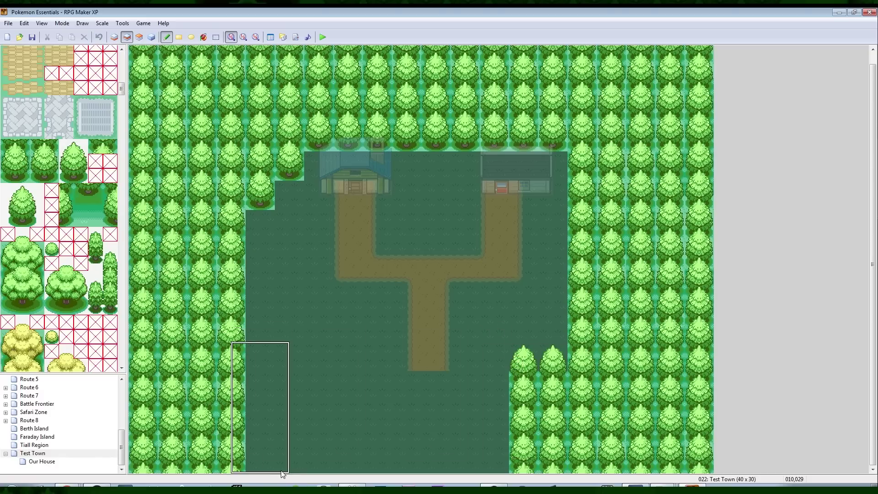
click(292, 462)
right_click(356, 377)
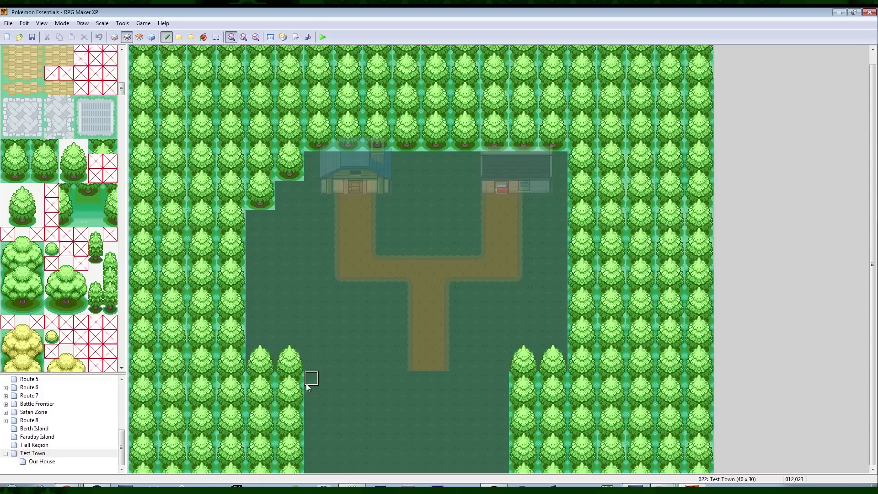
right_drag(253, 349, 297, 464)
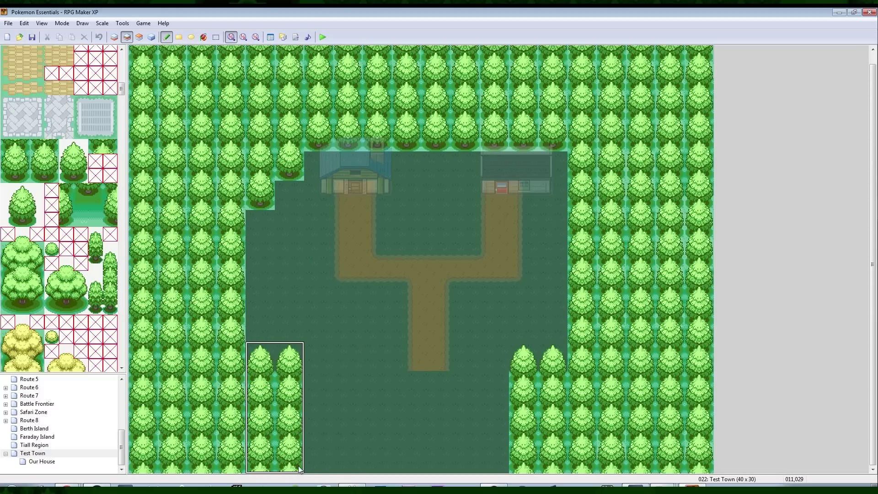
click(347, 462)
right_click(399, 436)
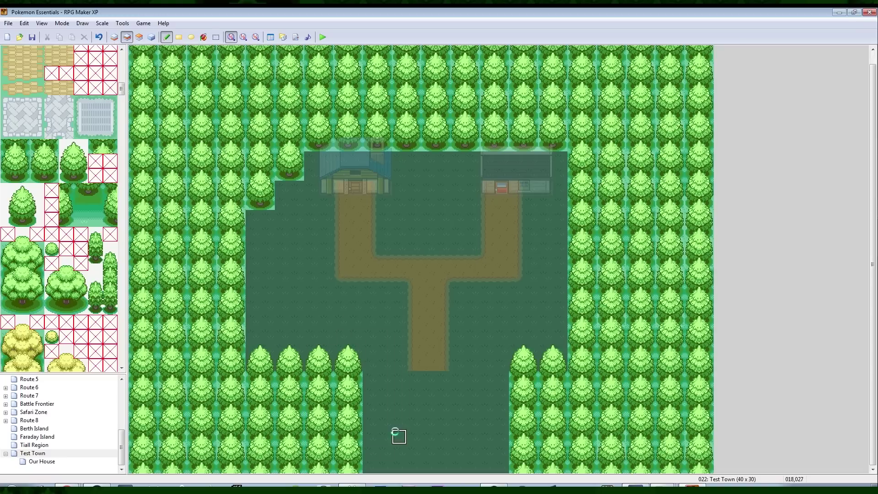
On layer 1, extend the central sandy path down to Test Town's south edge.
click(115, 37)
right_drag(416, 361, 440, 309)
click(440, 368)
click(446, 423)
right_click(490, 341)
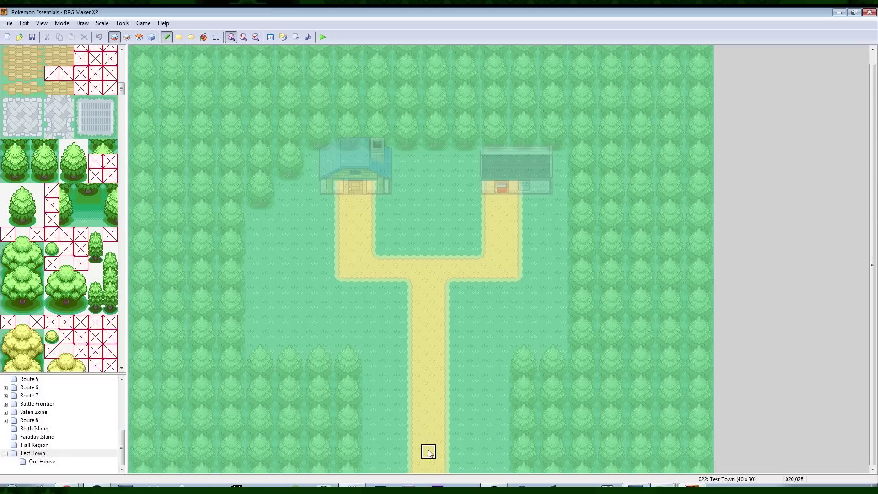
Copy the ground row at Test Town's south exit and create a 40 by 40 child map named Route 1 with the Outside tileset.
right_click(39, 471)
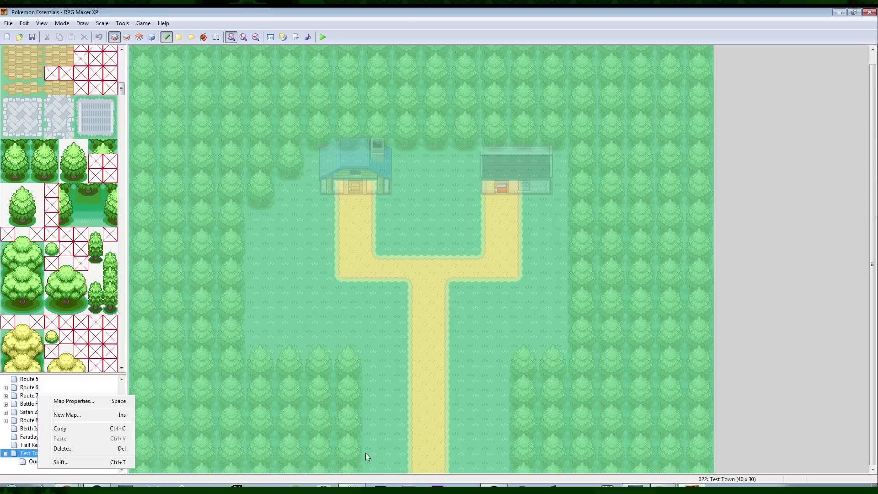
click(378, 472)
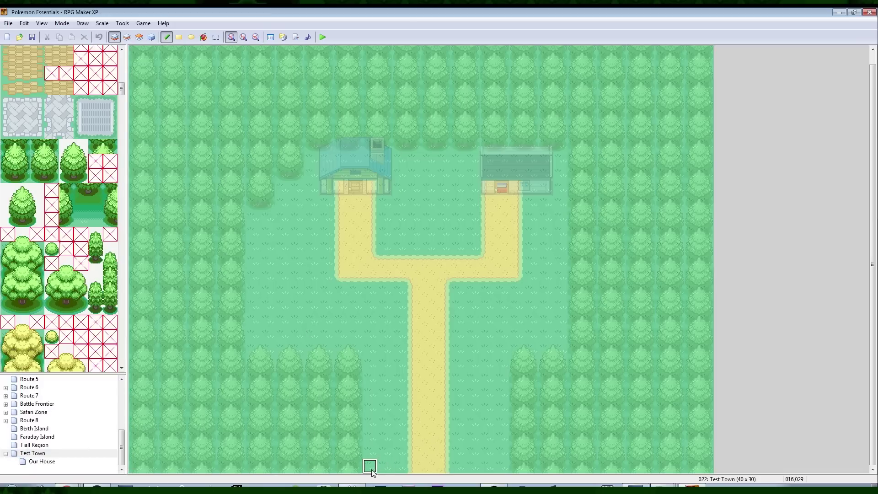
mouse_move(412, 466)
right_down()
mouse_move(505, 466)
mouse_move(363, 473)
mouse_move(503, 471)
right_up()
right_click(33, 453)
click(69, 356)
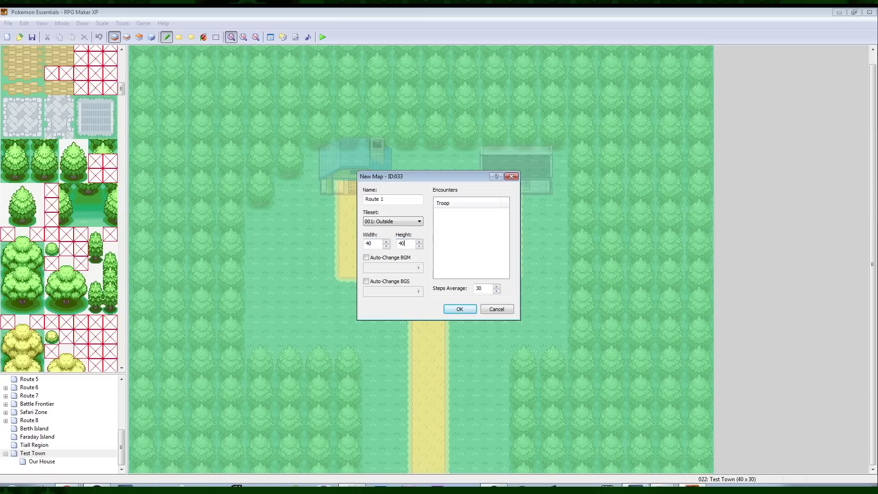
click(461, 310)
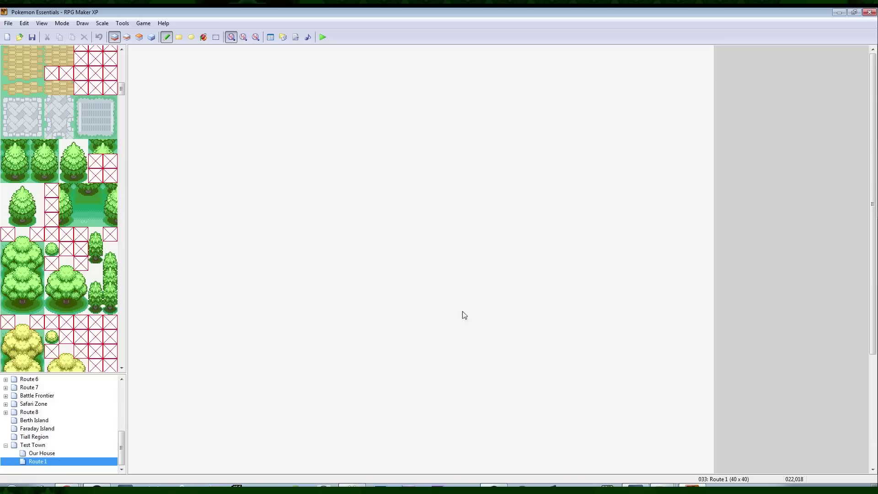
Paste the copied grass-and-path row onto Route 1's north edge as the entrance from Test Town.
click(873, 136)
click(440, 50)
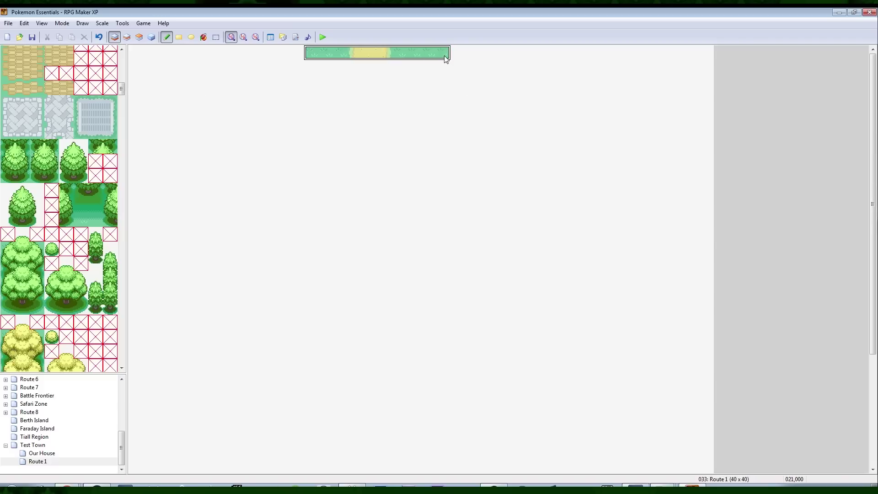
right_drag(313, 53, 399, 58)
Copy a row of trees from Test Town's south edge on layer 2 and paste it along Route 1's north edge on both sides of the entrance.
click(33, 445)
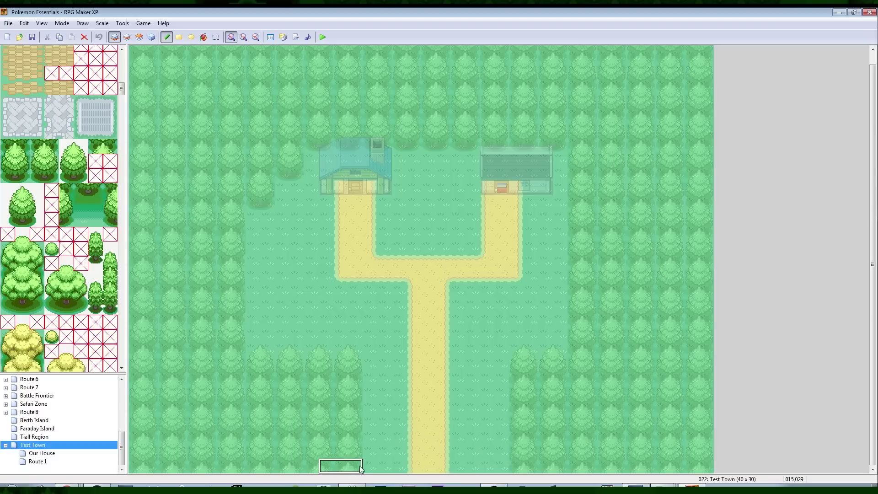
click(128, 38)
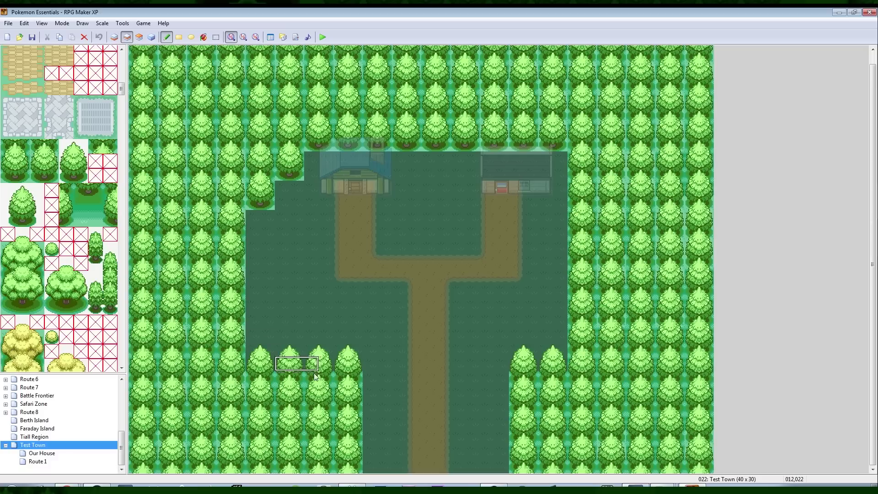
right_click(357, 461)
right_drag(356, 460, 275, 454)
click(45, 462)
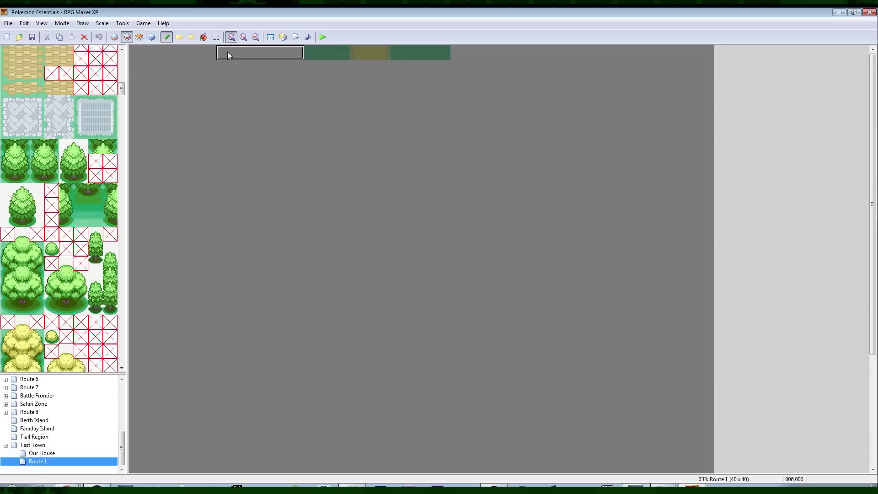
click(227, 51)
click(454, 50)
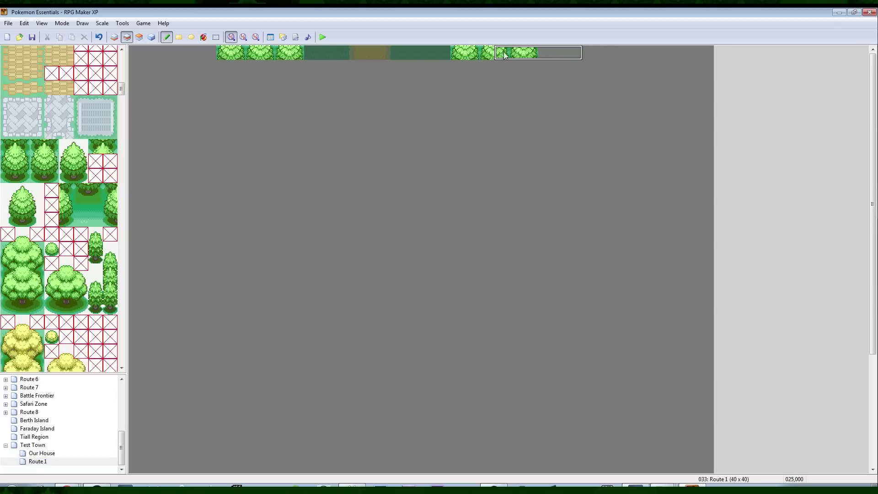
click(550, 56)
Fill the rest of Route 1's ground layer with plain grass.
click(114, 37)
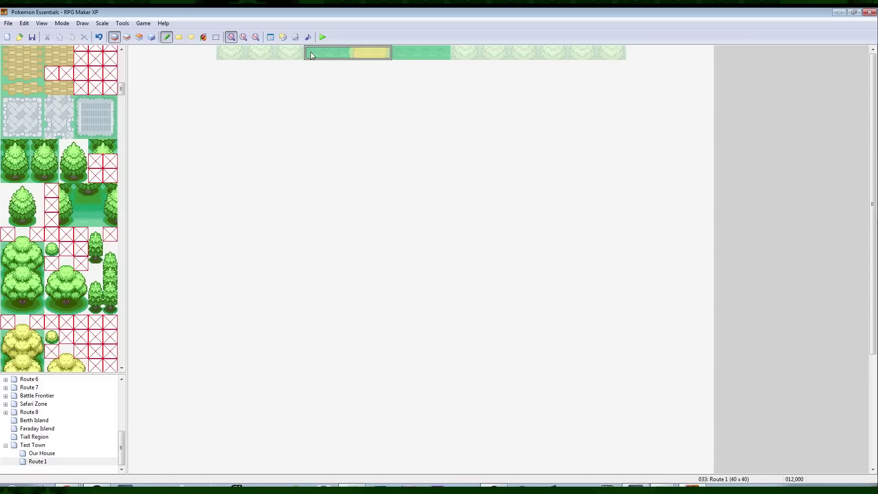
click(204, 37)
click(414, 295)
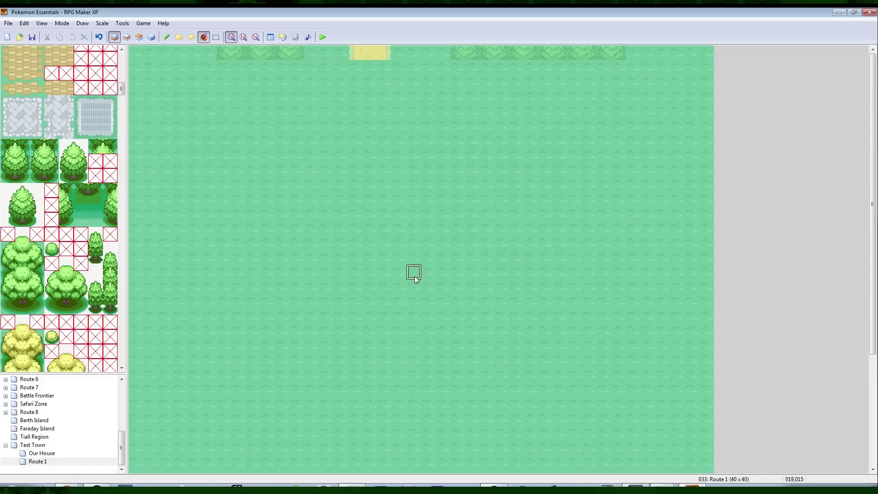
key(F6)
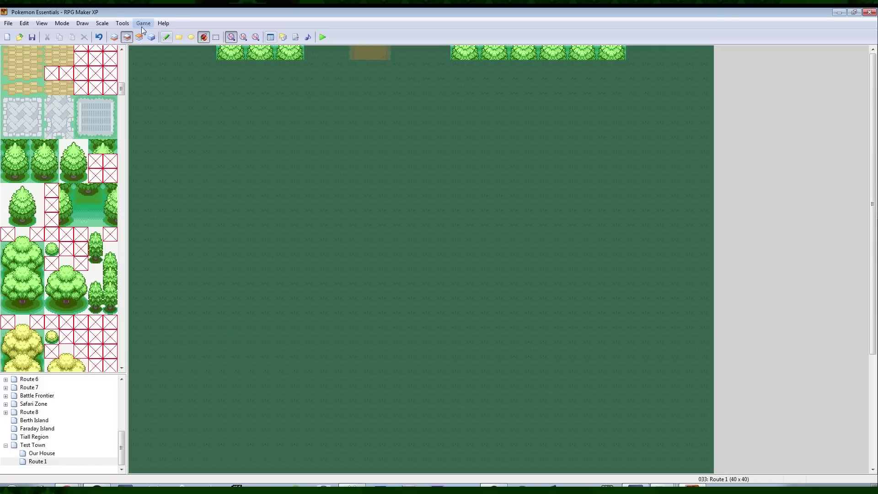
On layer 1, extend Route 1's sandy path about five tiles south and paint a patch of tall grass along its west side.
click(114, 38)
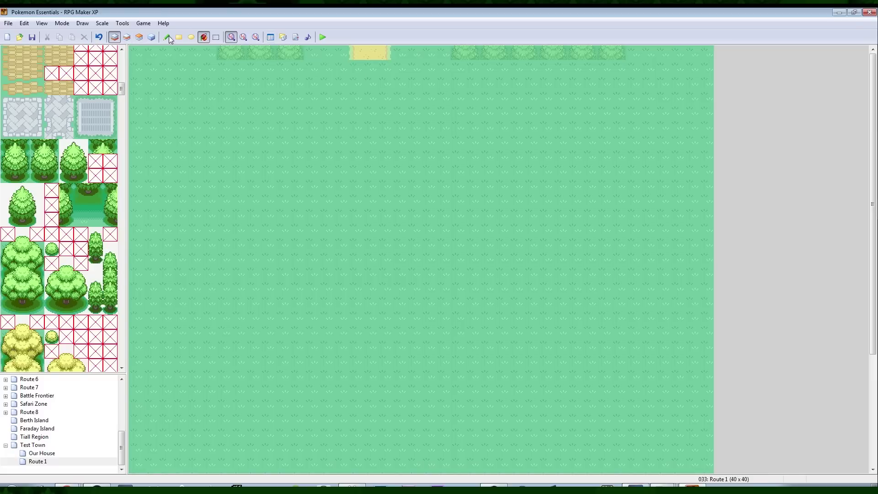
click(167, 37)
drag(370, 69, 369, 126)
drag(121, 90, 122, 60)
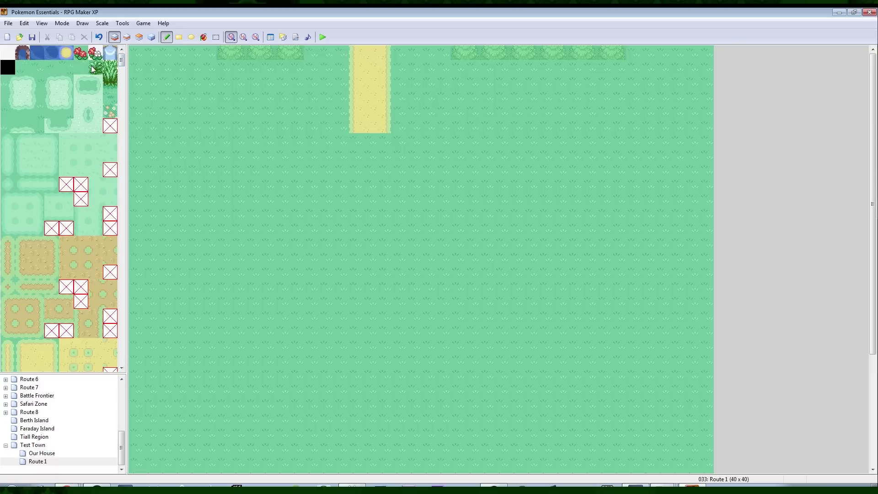
mouse_move(308, 91)
mouse_down()
mouse_move(332, 131)
mouse_move(309, 152)
mouse_move(341, 109)
mouse_move(327, 89)
mouse_move(341, 93)
mouse_up()
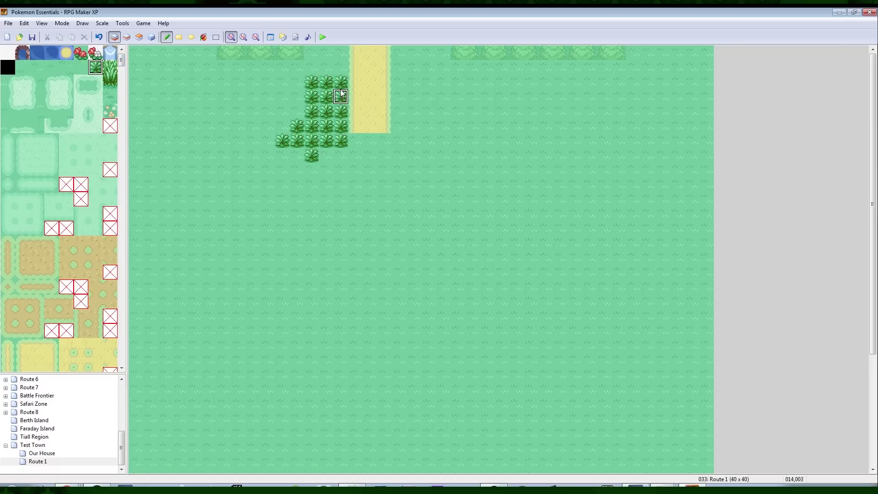
On layer 2, add tree-base tiles beneath the three trees northwest of Route 1's entrance.
click(127, 37)
drag(121, 67, 122, 91)
mouse_move(53, 152)
mouse_down()
mouse_move(36, 144)
mouse_move(6, 156)
mouse_up()
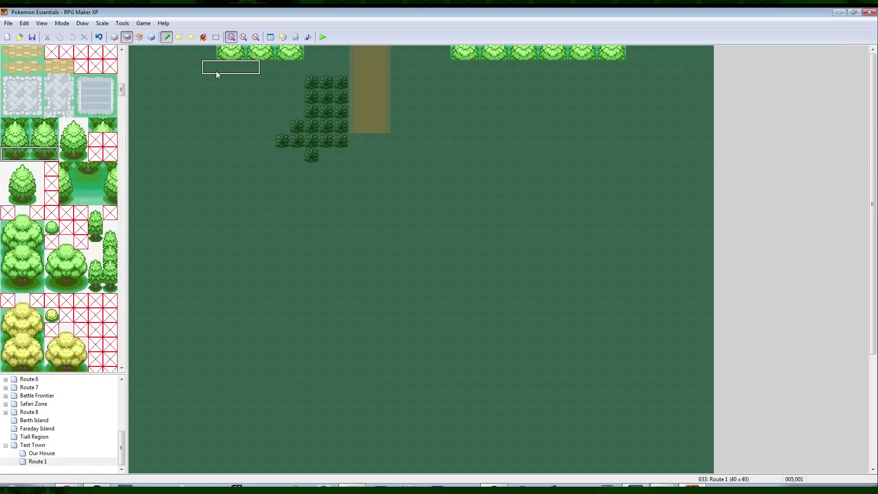
mouse_move(221, 71)
mouse_down()
mouse_move(245, 70)
mouse_move(238, 70)
mouse_up()
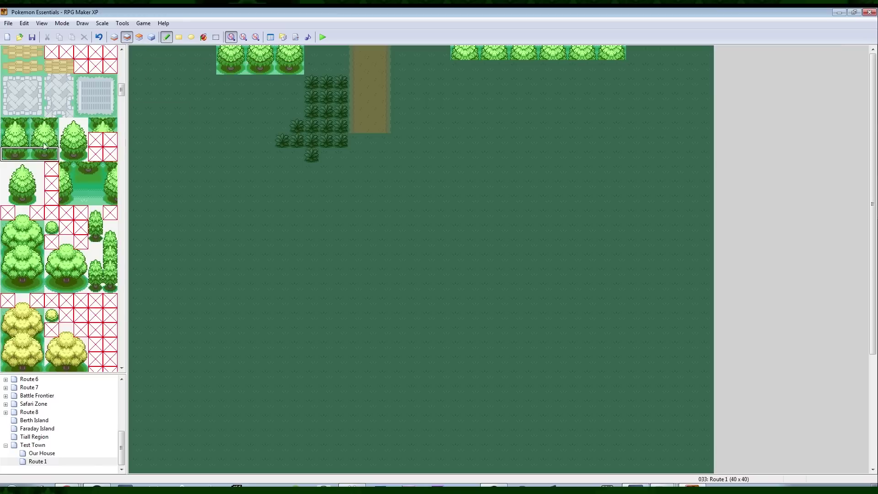
On layer 2, add a second row of trees along Route 1's north border on both sides of the entrance, reaching the east edge.
drag(46, 144, 14, 132)
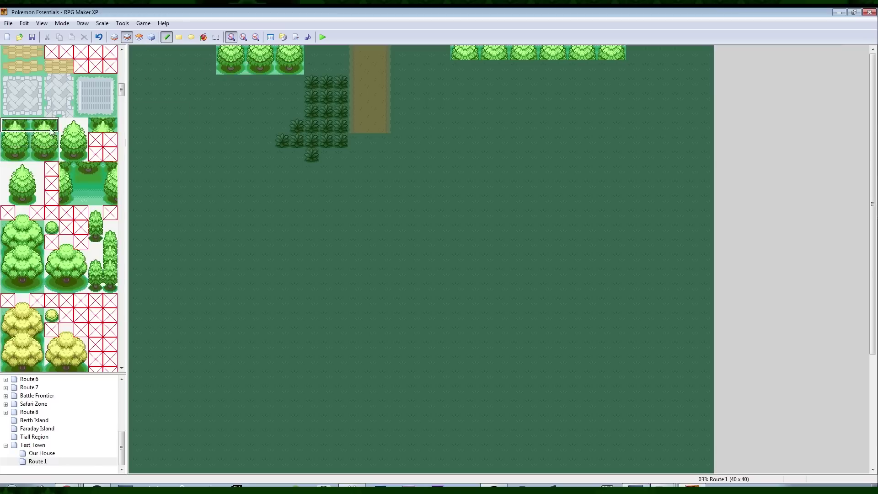
drag(229, 67, 247, 67)
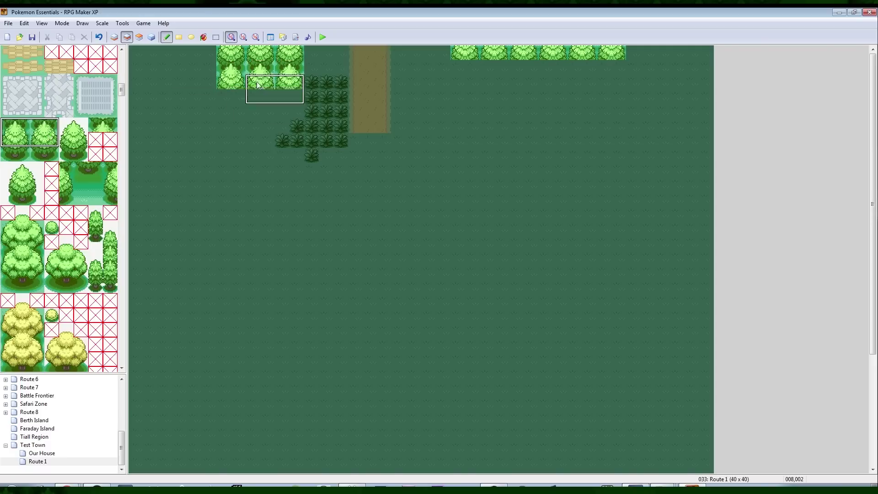
mouse_move(456, 67)
mouse_down()
mouse_move(631, 63)
mouse_move(660, 77)
mouse_up()
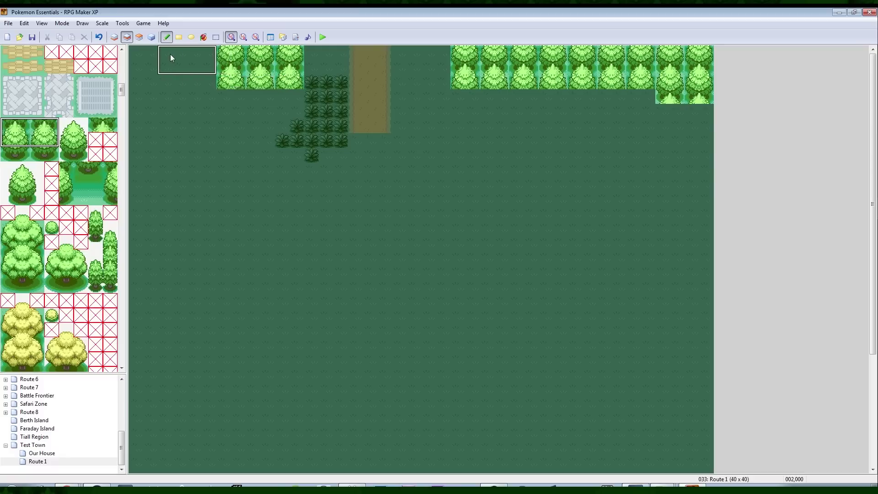
Copy a block of trees to fill Route 1's northwest corner and add a third tree row on both sides of the entrance.
mouse_move(169, 57)
mouse_down()
mouse_move(137, 60)
mouse_move(166, 93)
mouse_up()
key(ctrl+z)
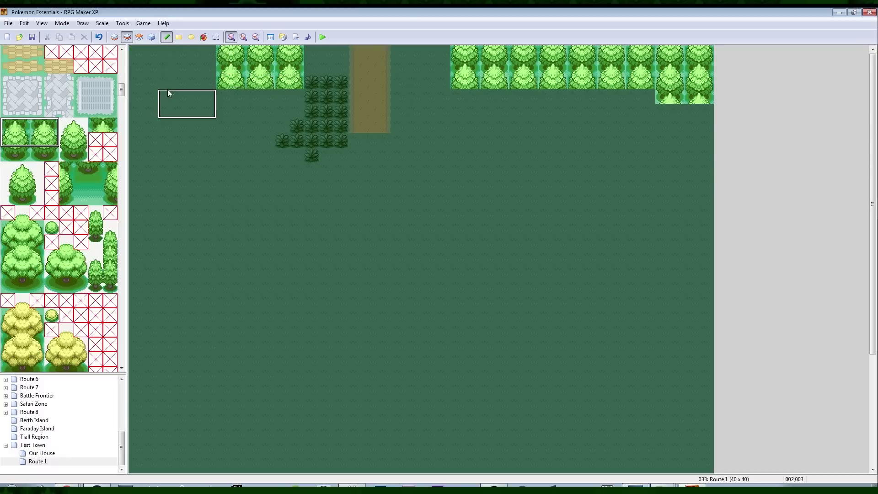
right_drag(224, 82, 289, 55)
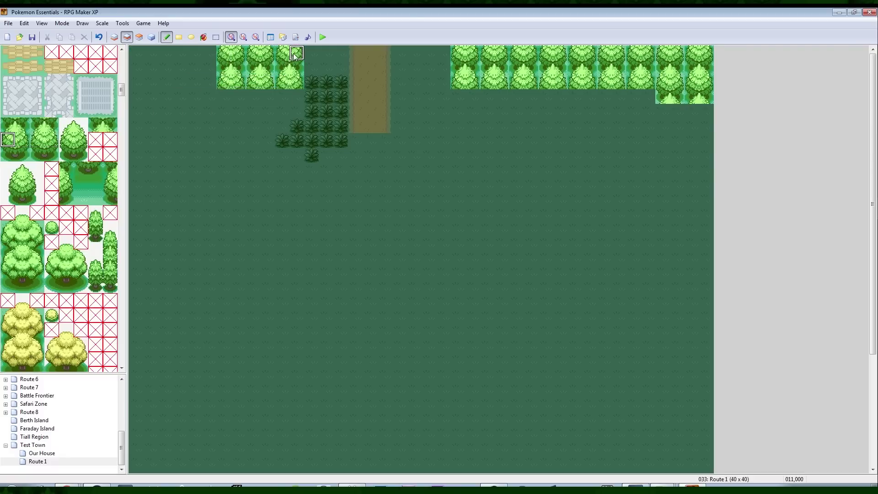
click(194, 57)
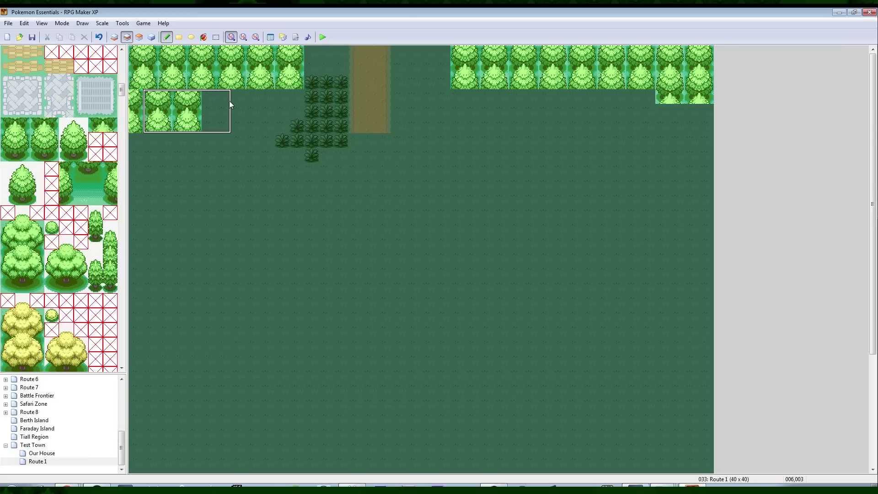
drag(205, 89, 291, 89)
click(530, 90)
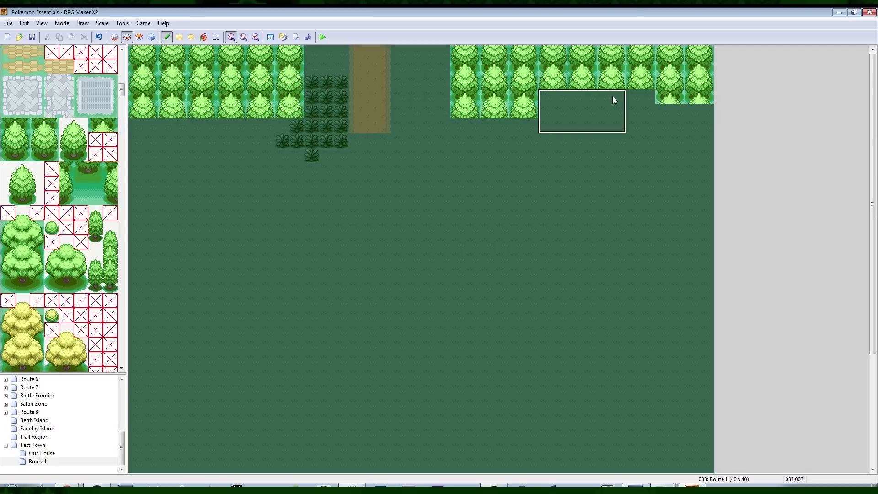
click(613, 97)
click(701, 92)
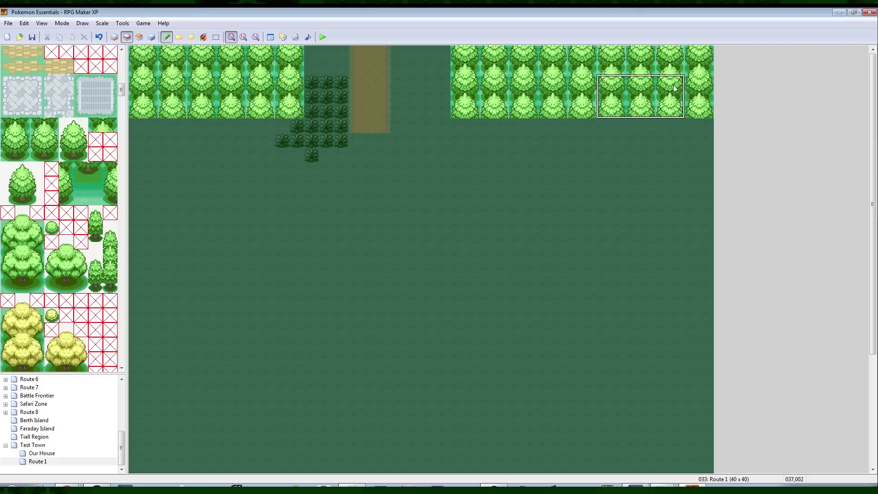
Copy a block of trees four wide and repeat it down Route 1's west edge below the northern border.
right_click(634, 82)
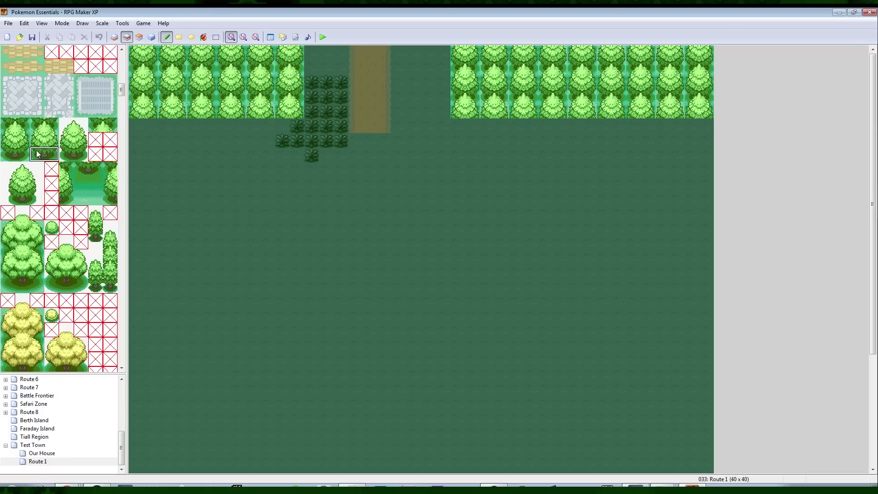
mouse_move(156, 114)
right_down()
mouse_move(157, 63)
mouse_move(250, 50)
mouse_move(239, 52)
right_up()
click(237, 119)
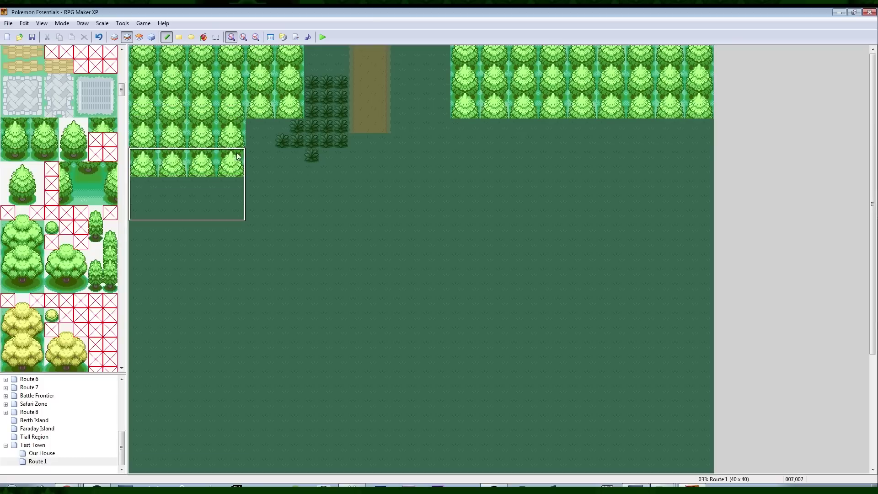
click(232, 171)
right_click(441, 224)
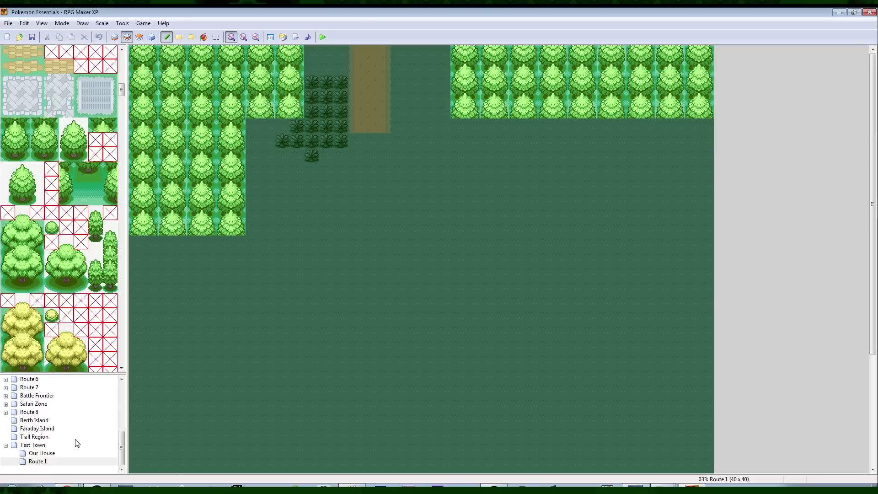
Playtest the game from the saved file and walk past Test Town's houses and down its path to the south exit.
click(323, 37)
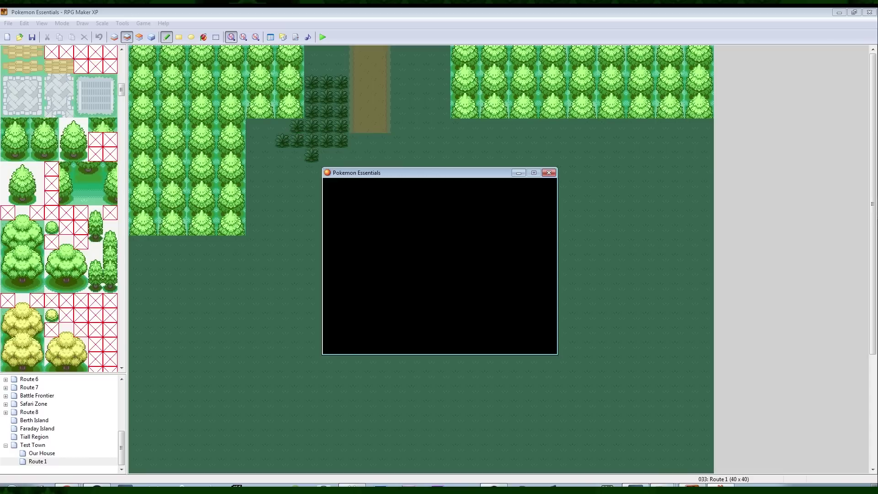
key(Return)
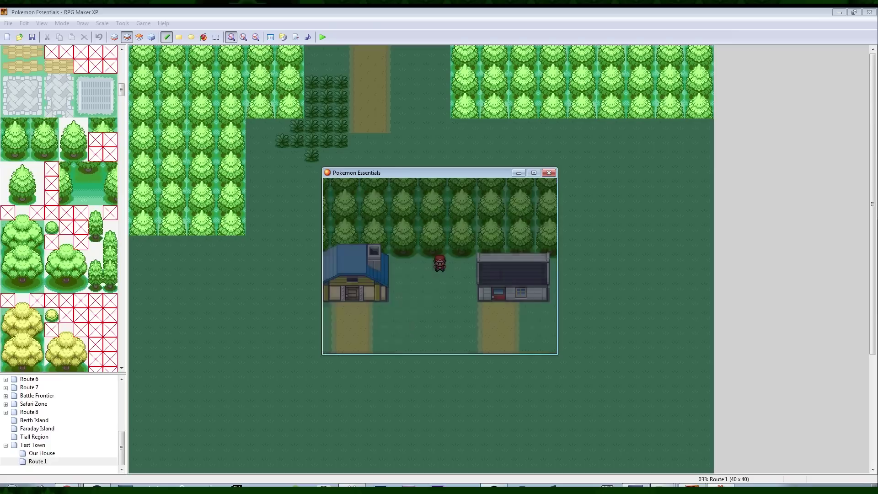
key(Down)
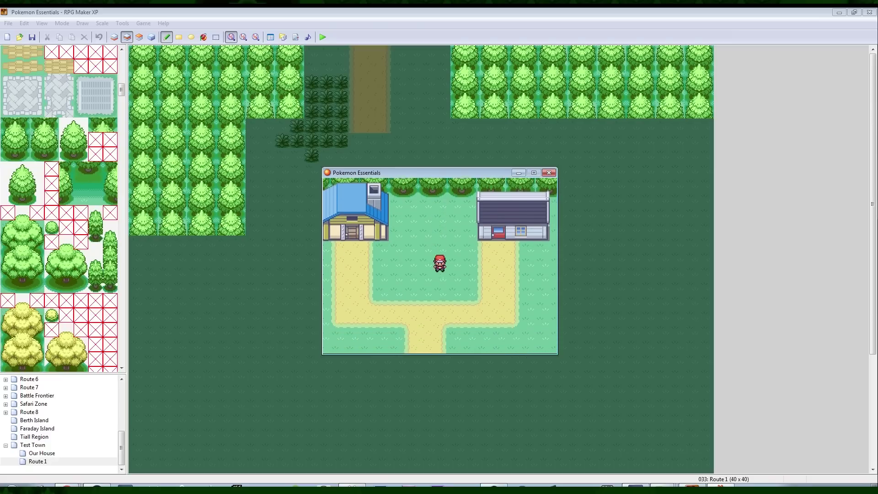
key(Right)
key(Up)
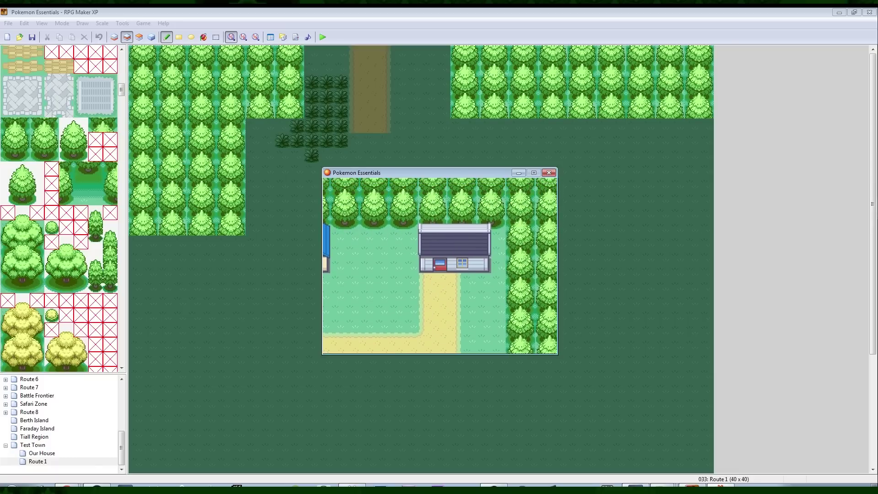
key(Down)
key(Down)
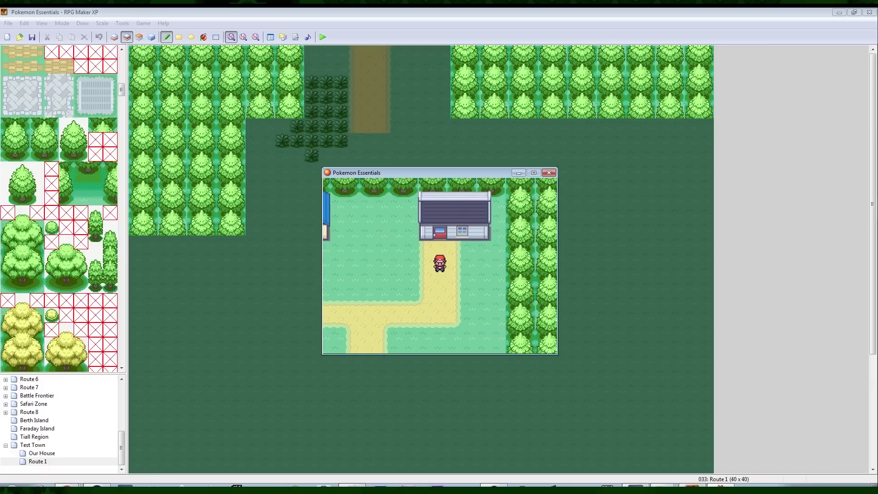
key(Left)
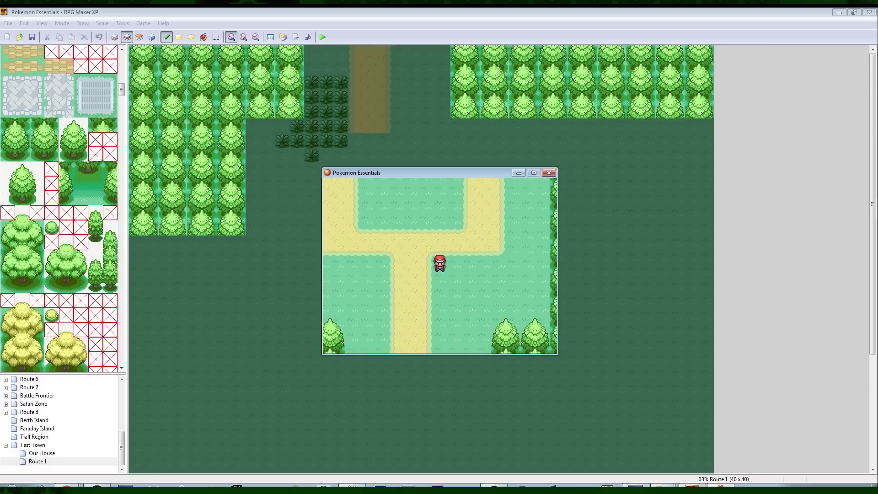
key(Down)
key(Down)
key(Up)
key(Up)
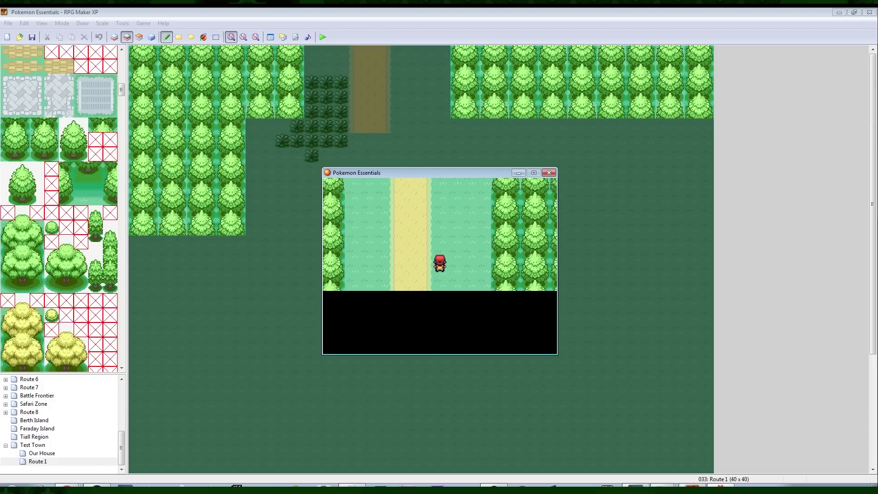
key(Down)
Save the game at the player's position near Test Town's south exit.
key(Escape)
key(Down)
key(Return)
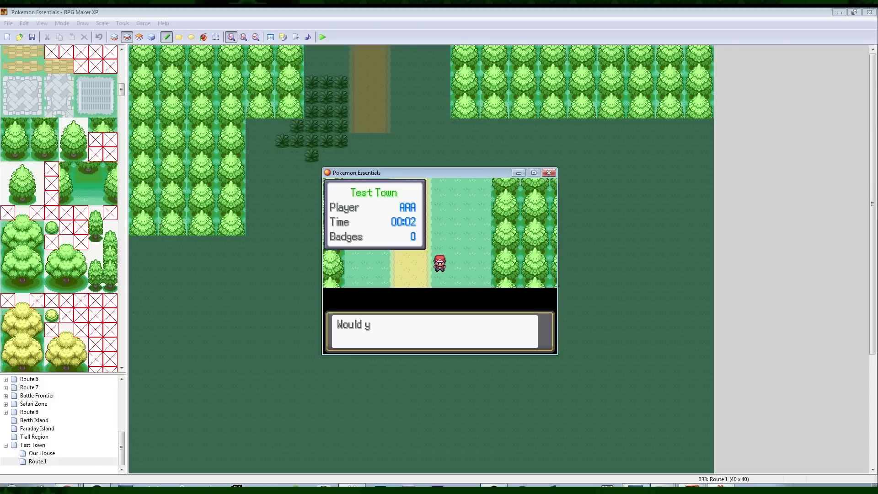
key(Return)
key(Return)
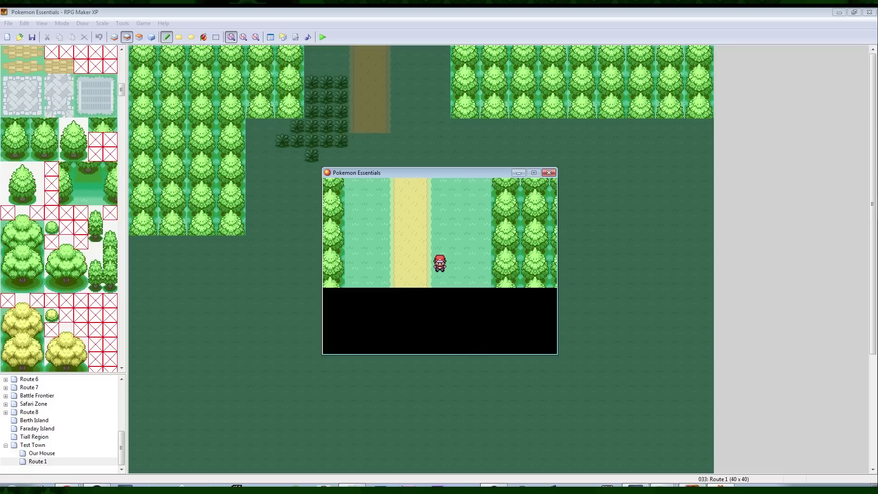
Step back north from the map edge and open the in-game Debug tools.
key(Up)
key(Escape)
key(Up)
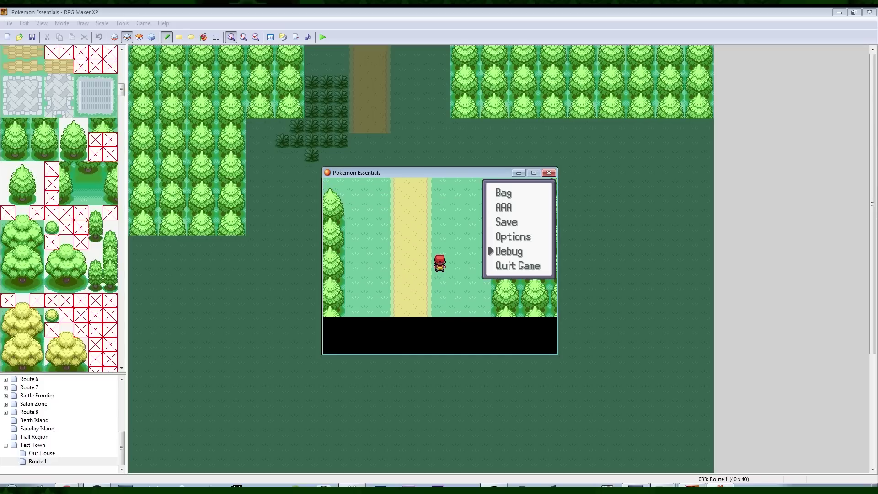
key(Escape)
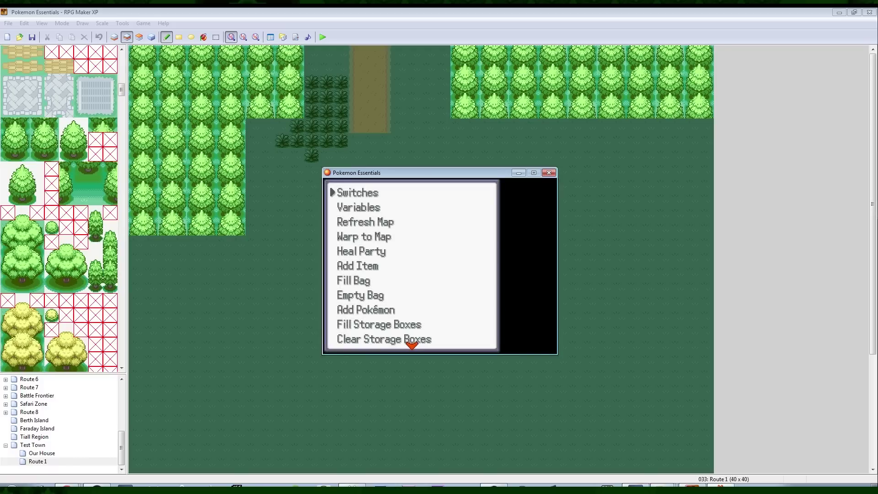
Find Map Connections among the debug tools and open its editor.
key(Up)
key(Up)
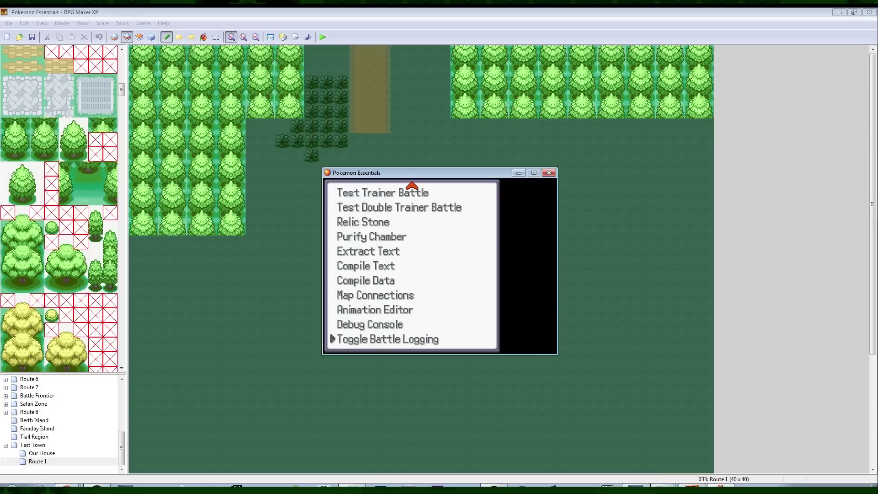
key(Down)
key(Down)
key(Down)
key(Down)
key(Down)
key(Up)
key(Down)
key(Down)
key(Down)
key(Down)
key(Down)
key(Down)
key(Down)
key(Down)
key(Down)
key(Down)
key(Down)
key(Down)
key(Down)
key(Down)
key(Down)
key(Down)
key(Down)
key(Down)
key(Down)
key(Down)
key(Down)
key(Down)
key(Down)
key(Down)
key(Up)
key(Up)
key(Down)
key(Down)
key(Down)
key(Down)
key(Down)
key(Down)
key(Down)
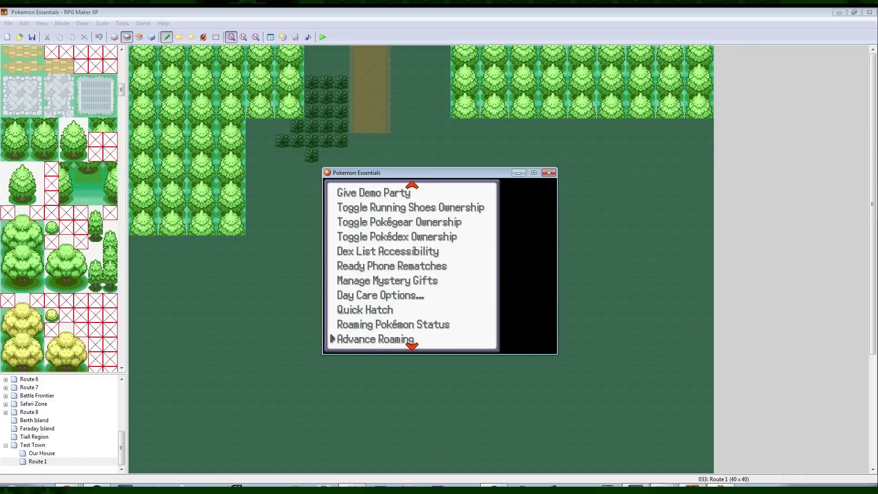
key(Down)
key(Down)
key(Up)
key(Up)
key(Down)
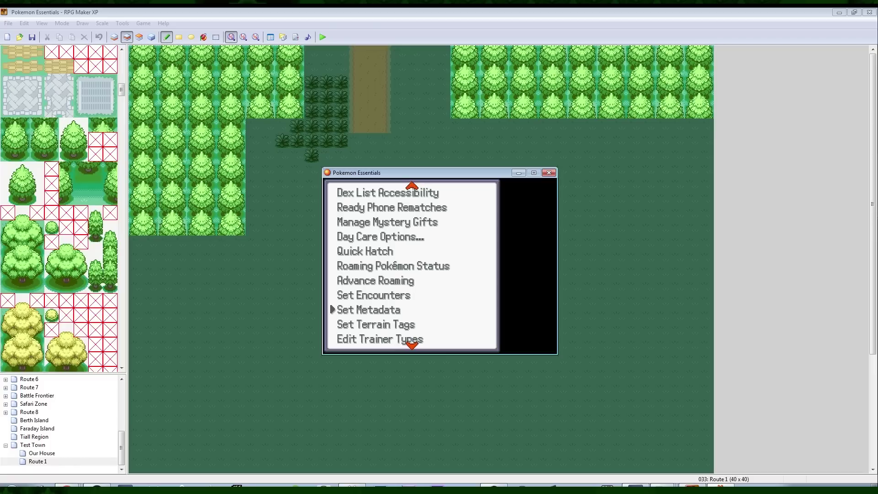
key(Down)
key(Down)
key(Down)
key(Down)
key(Down)
key(Down)
key(Down)
key(Down)
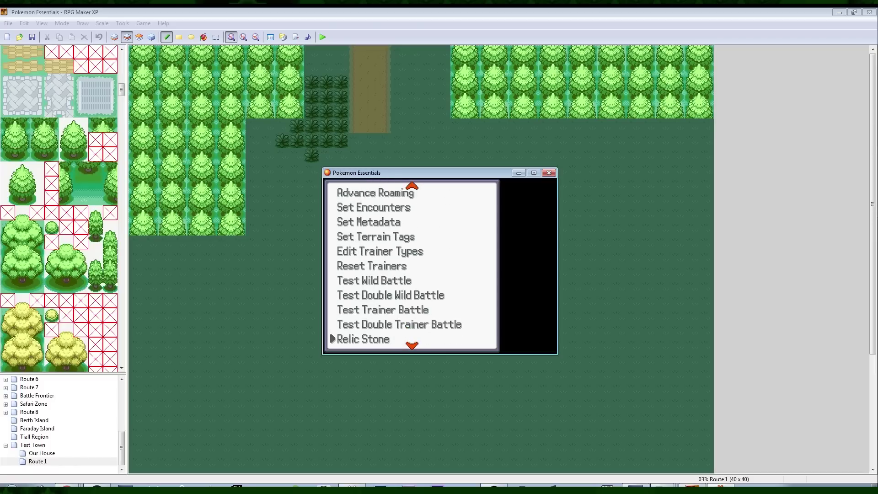
key(Down)
key(Down)
key(Down)
key(Down)
key(Down)
key(Down)
key(Down)
key(Up)
key(Up)
key(Return)
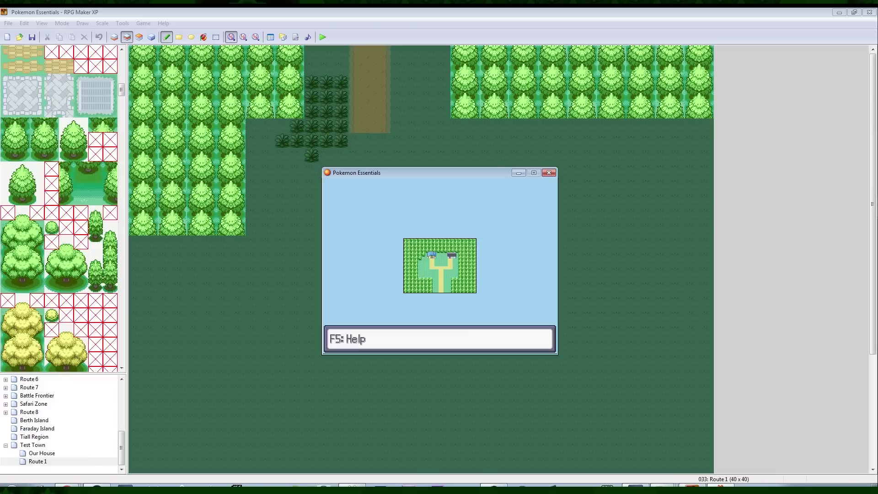
Move the Test Town map north in the connections layout, centred horizontally, leaving space beneath it.
drag(439, 265, 431, 229)
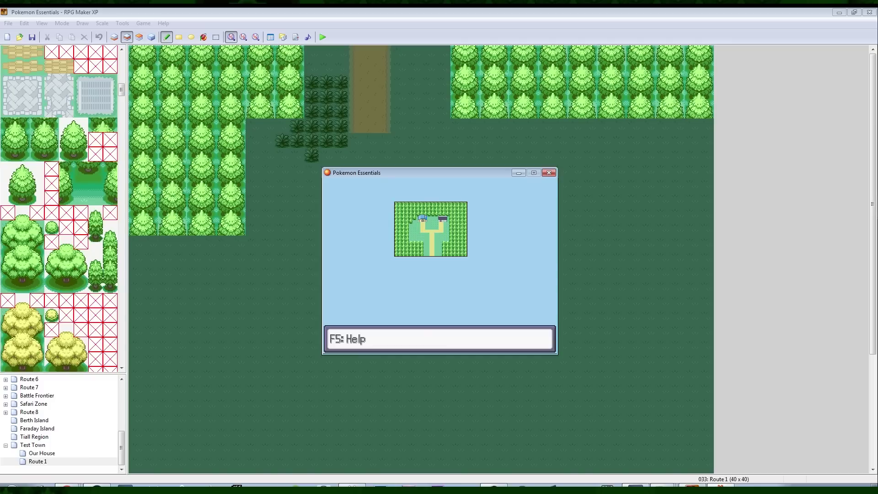
key(Return)
key(Escape)
key(a)
key(Escape)
mouse_move(431, 229)
mouse_down()
mouse_move(426, 237)
mouse_move(443, 234)
mouse_move(451, 250)
mouse_move(438, 228)
mouse_up()
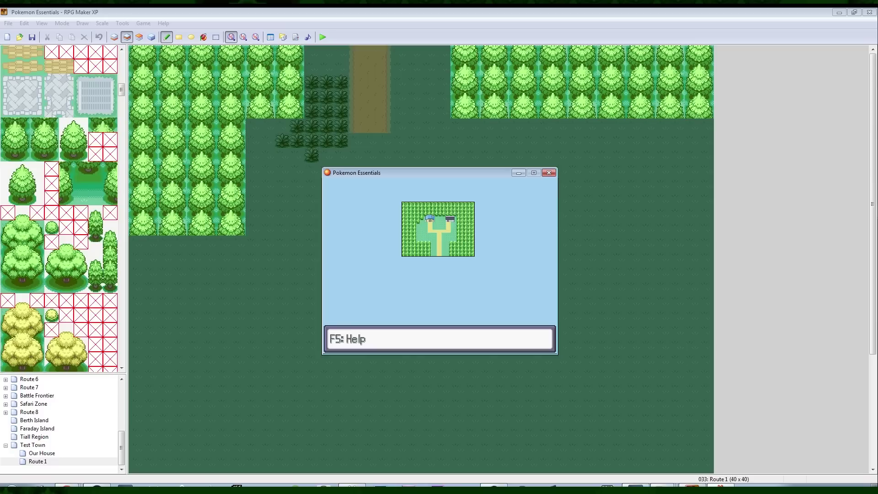
Add the Route 1 map to the connections layout.
key(a)
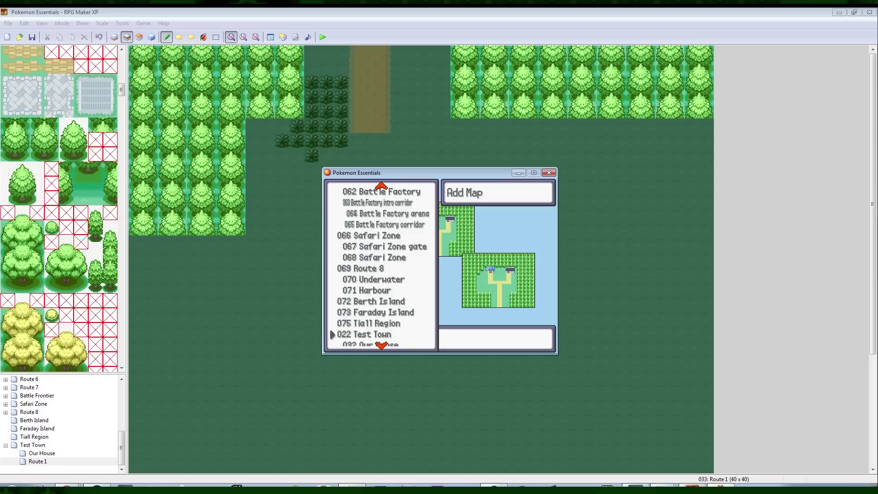
key(Down)
key(Down)
key(Return)
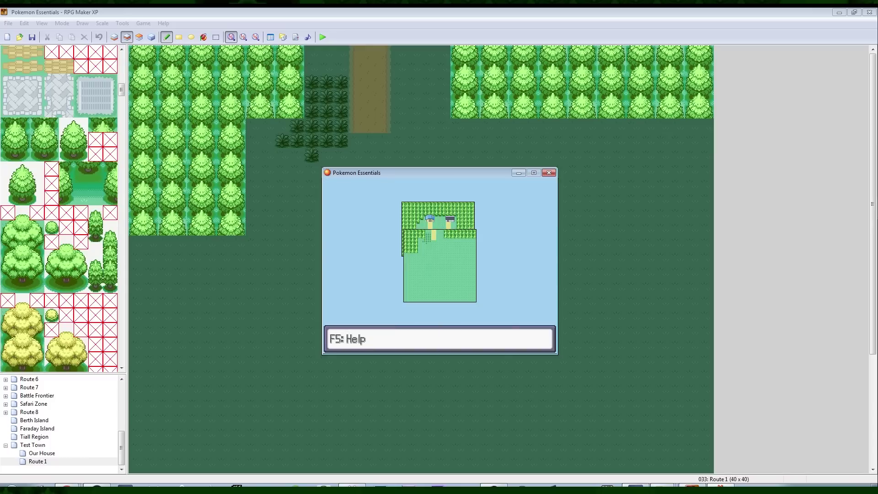
Place Route 1 directly against Test Town's south edge with the two sandy paths lined up.
key(Down)
key(Down)
key(Down)
key(Right)
key(Right)
key(Right)
key(Right)
key(Right)
key(Return)
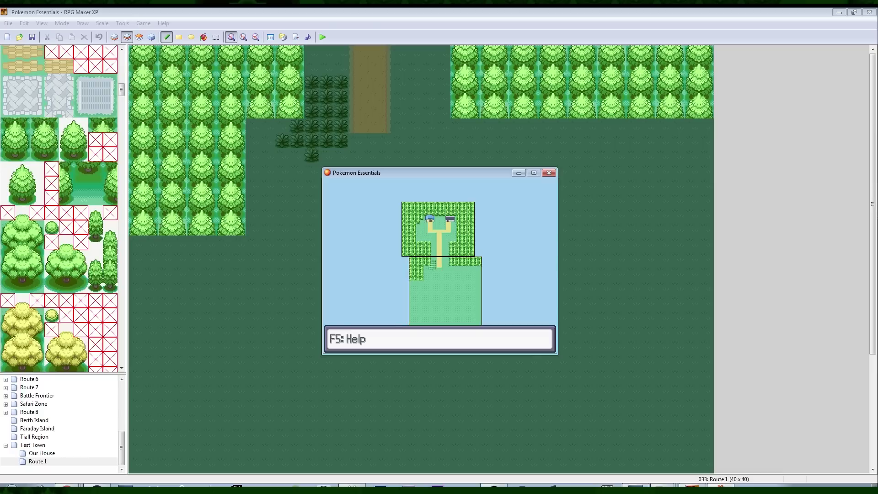
Save the map connection changes and return to the running game.
key(Escape)
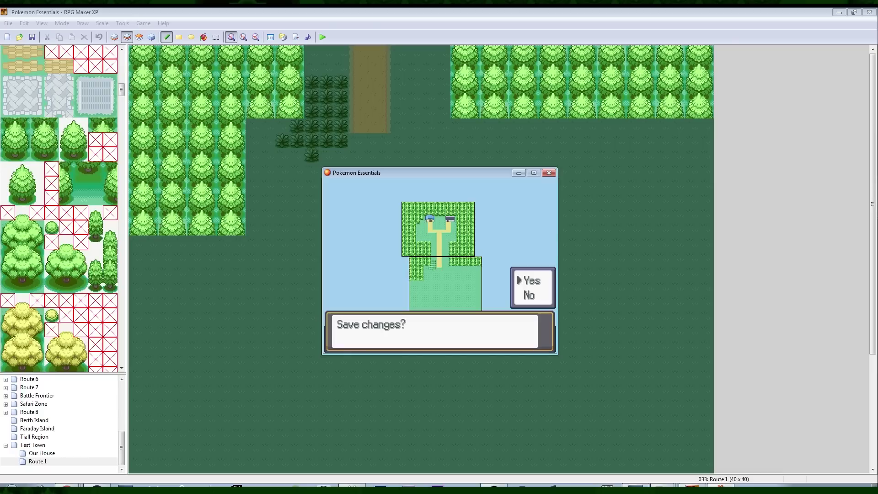
key(Return)
key(Return)
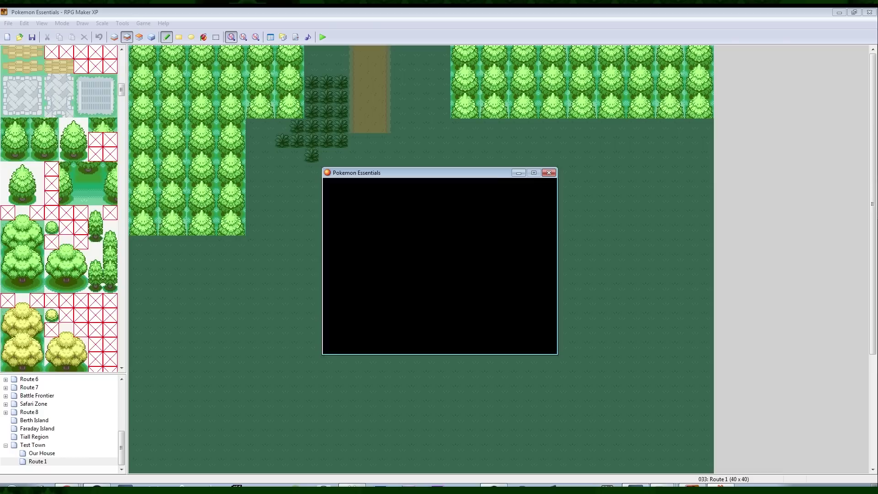
key(Escape)
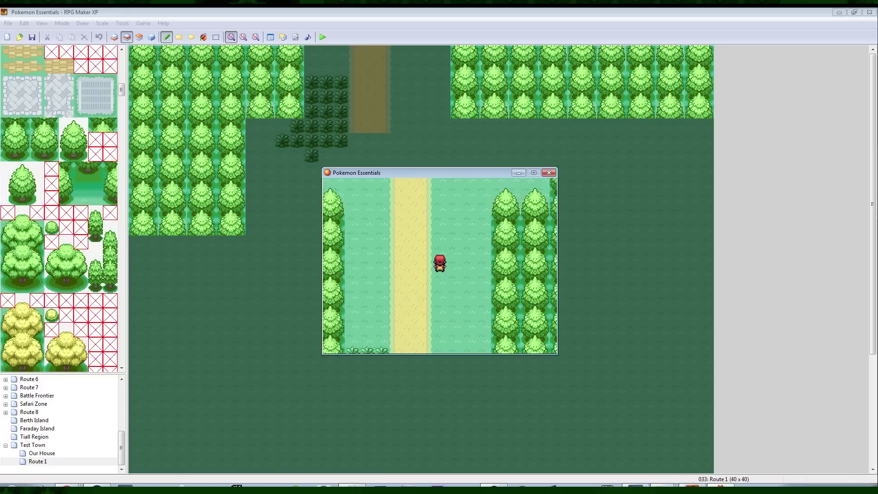
Walk the player south past Route 1's tall grass and back north along the path to check the map connection.
key(Down)
key(Down)
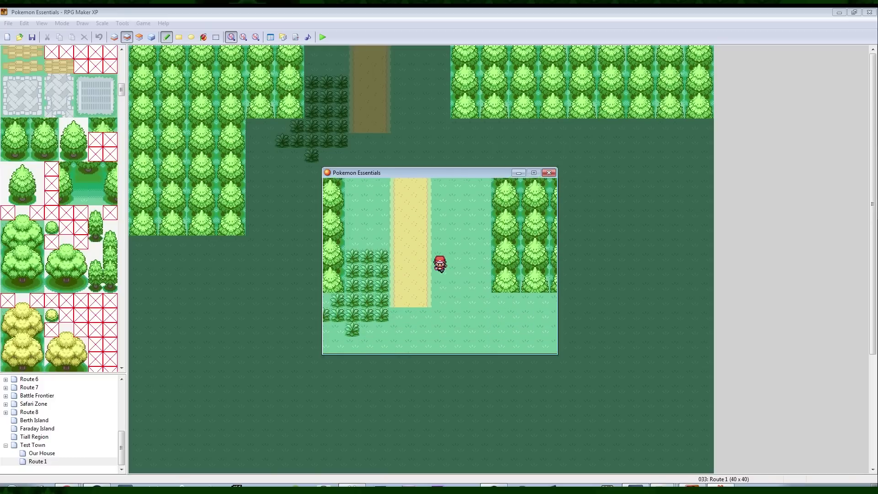
key(Up)
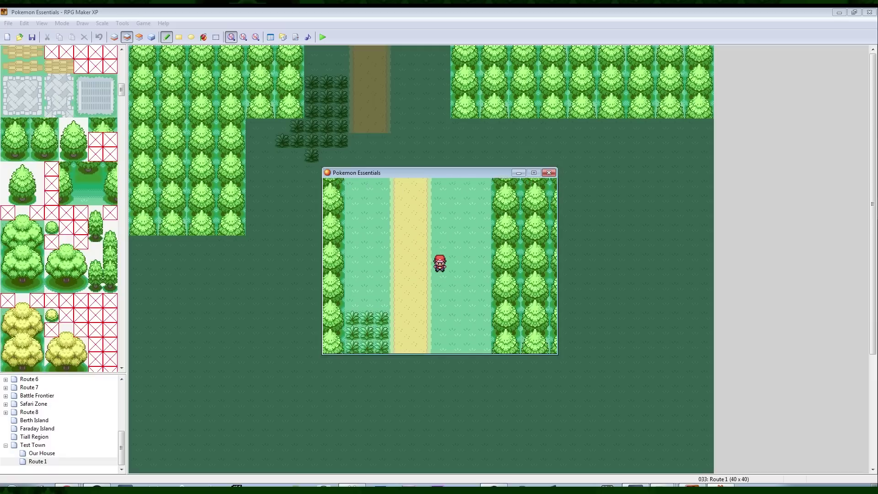
key(Down)
key(Up)
key(Up)
Save the game at the player's current spot and close the playtest.
key(Escape)
key(Down)
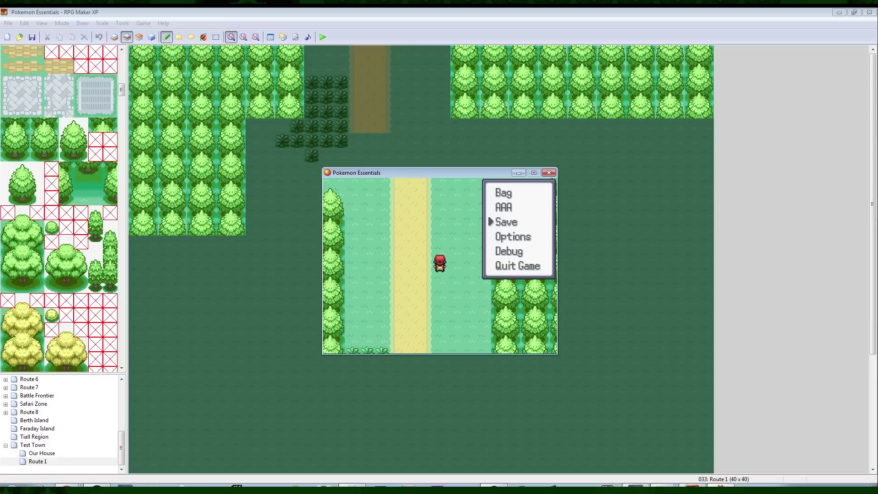
key(Up)
key(Return)
key(Return)
key(Return)
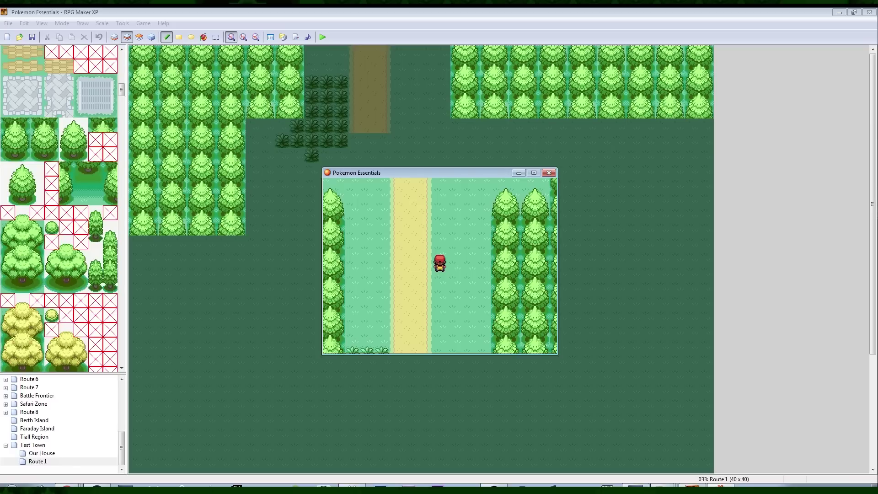
click(549, 173)
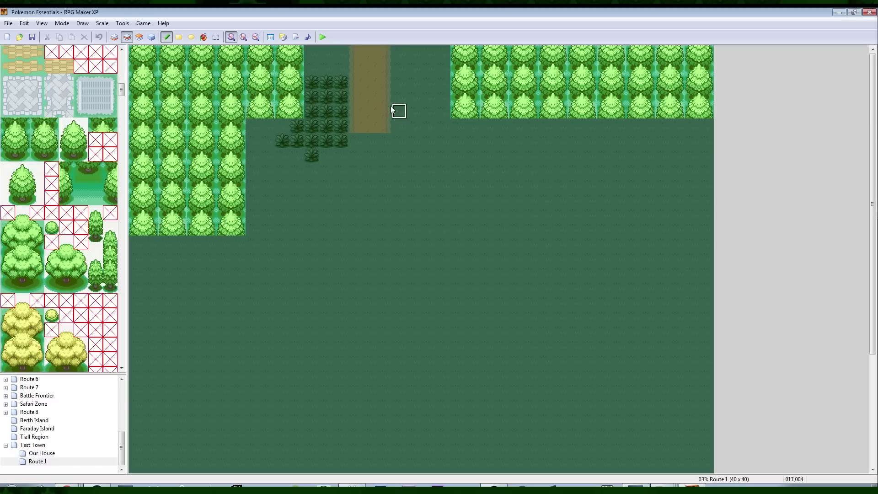
Start importing Audio/BGM material and browse to the Pokemon HGSS Disc 1 folder inside Pokemon TUTORIAL on the desktop.
click(284, 37)
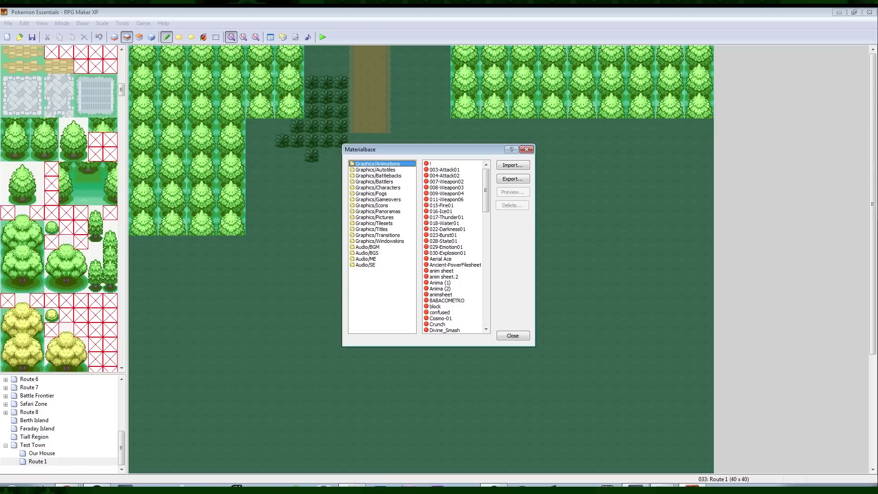
click(367, 247)
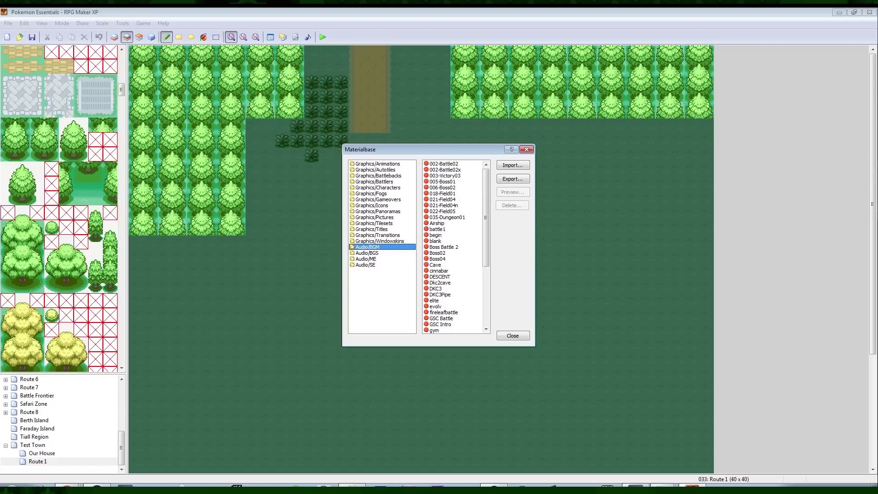
click(512, 165)
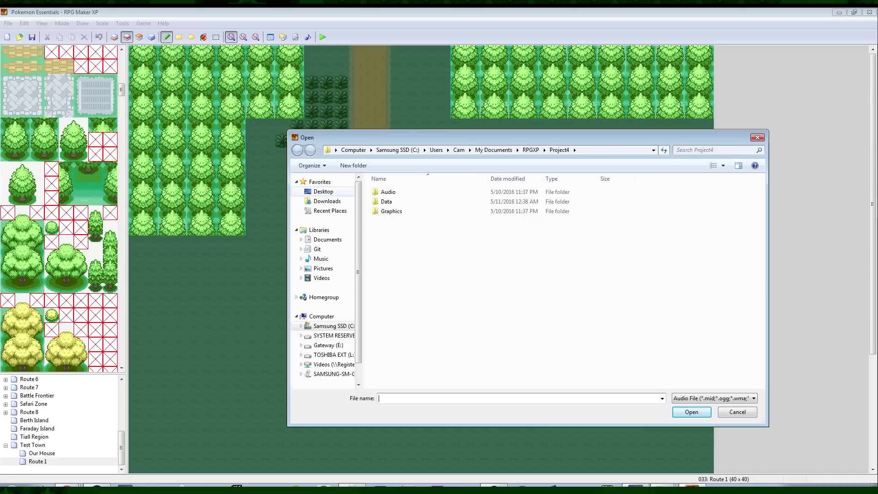
click(323, 191)
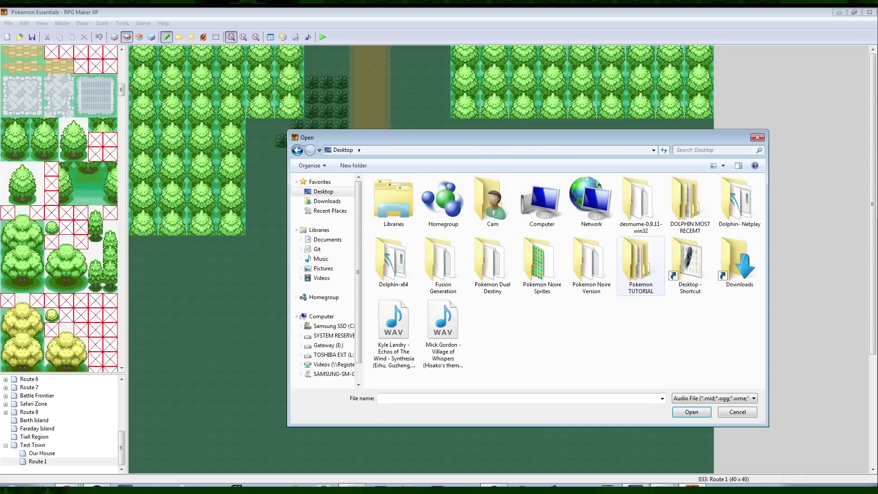
double_click(640, 265)
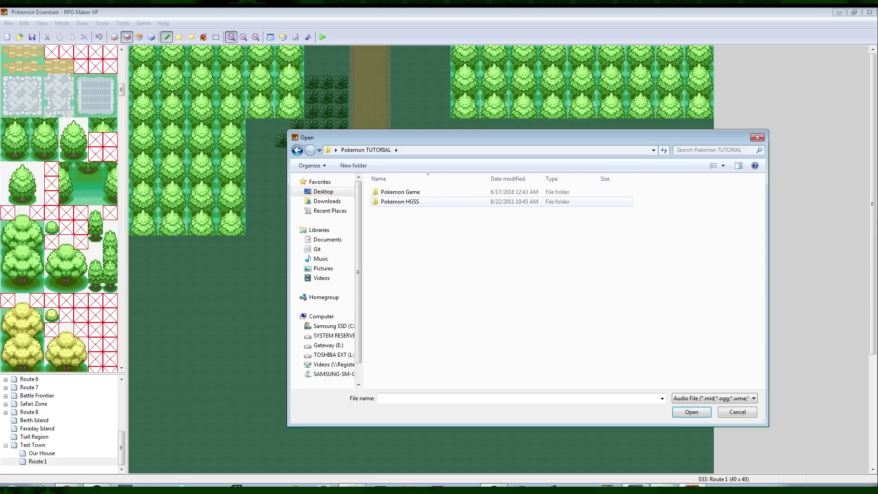
double_click(400, 201)
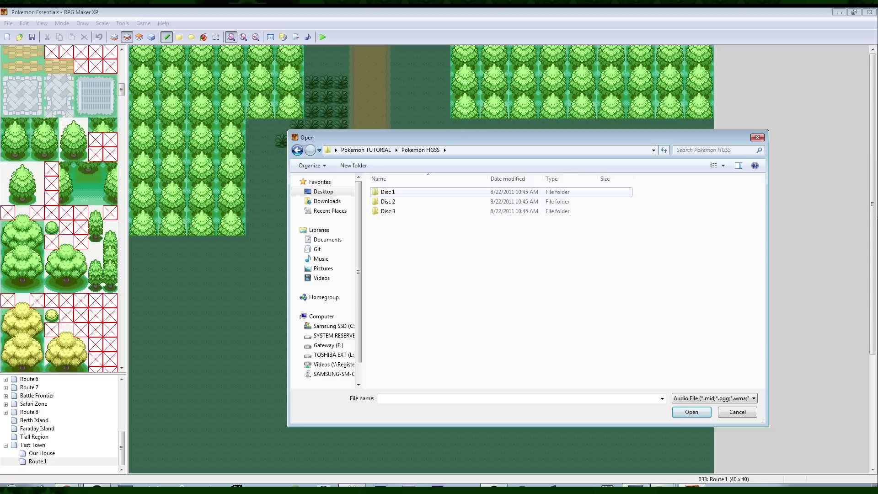
double_click(388, 191)
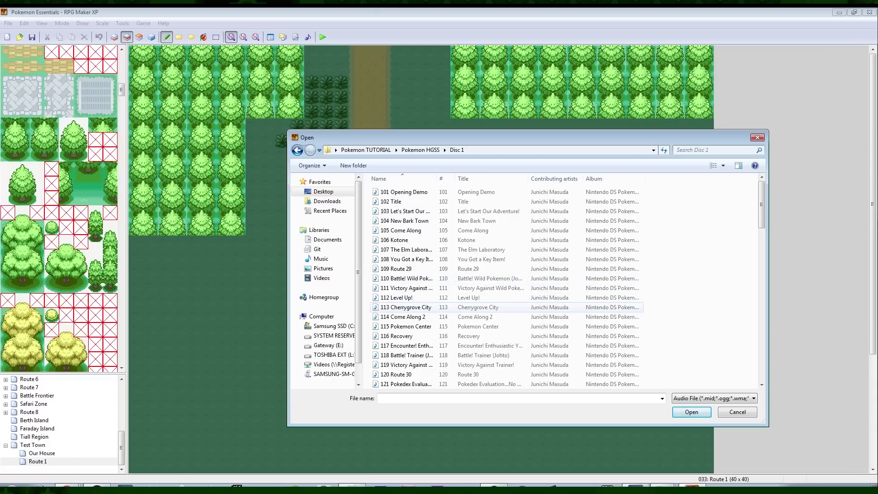
Import 104 New Bark Town, 109 Route 29, 110 Battle! Wild Pokemon (Johto), 113 Cherrygrove City and 115 Pokemon Center as background music.
click(406, 307)
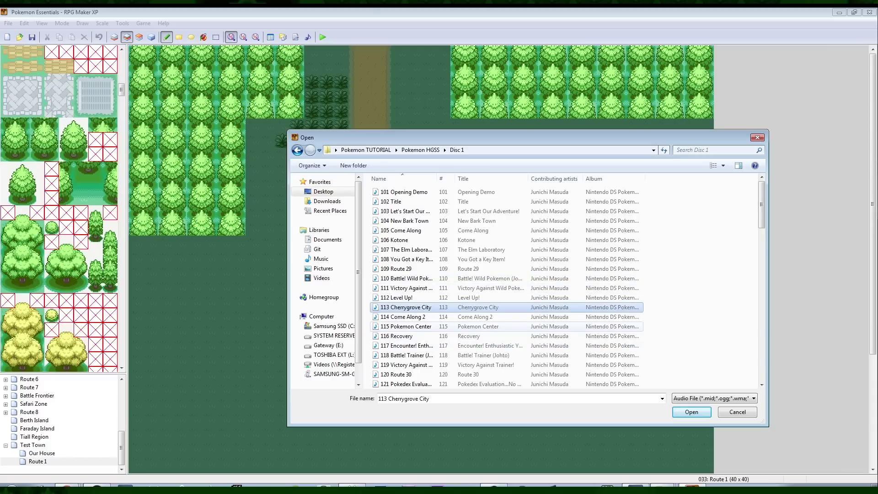
ctrl+click(405, 326)
ctrl+click(406, 278)
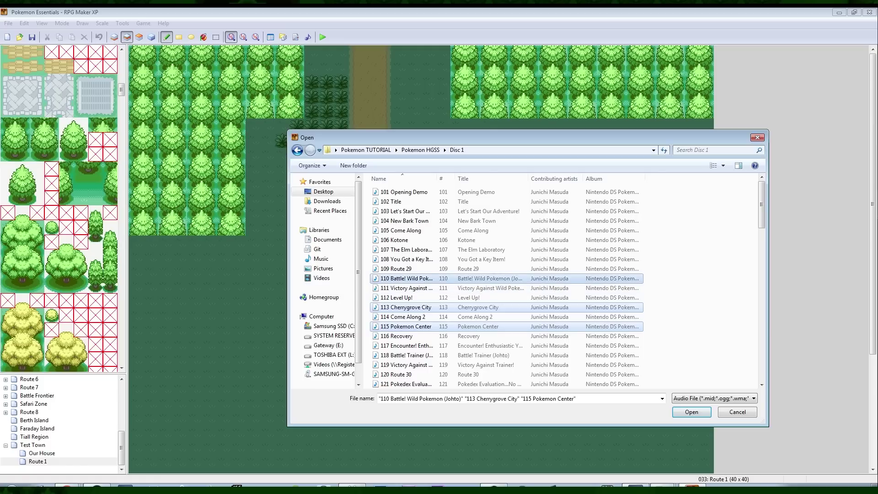
scroll(402, 293, down, 14)
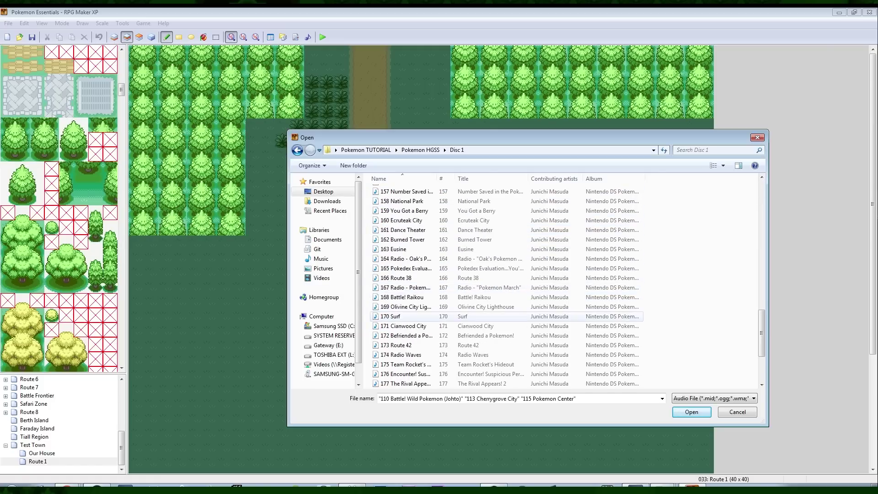
scroll(402, 297, up, 12)
scroll(403, 313, up, 2)
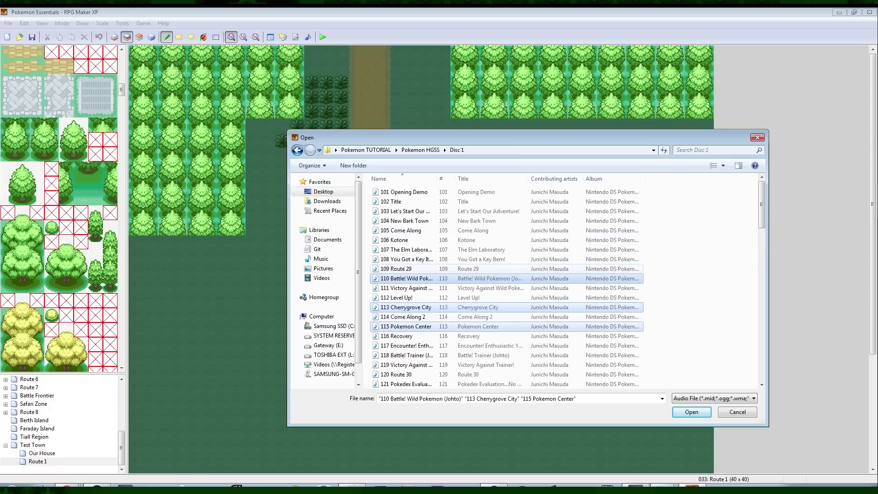
ctrl+click(402, 221)
ctrl+click(403, 269)
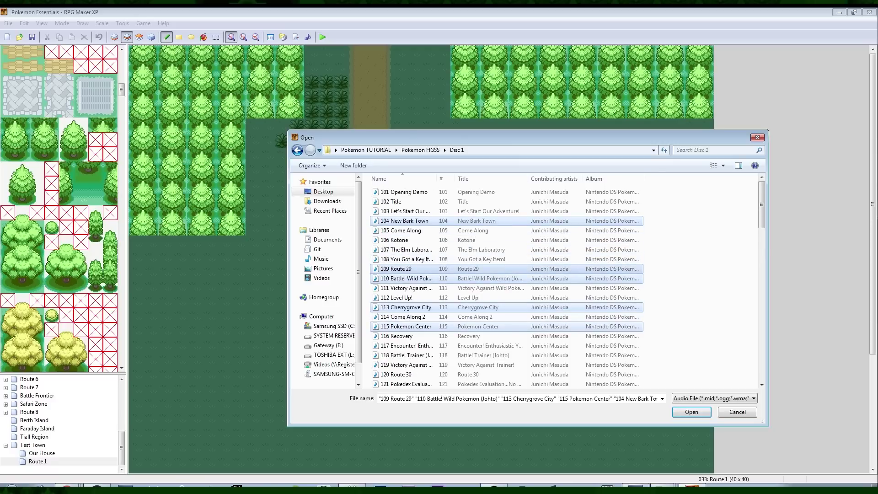
key(Return)
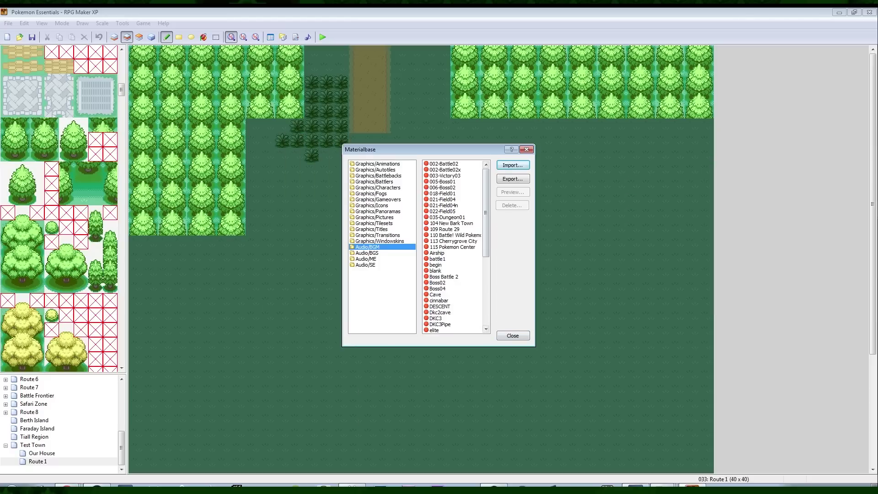
click(512, 335)
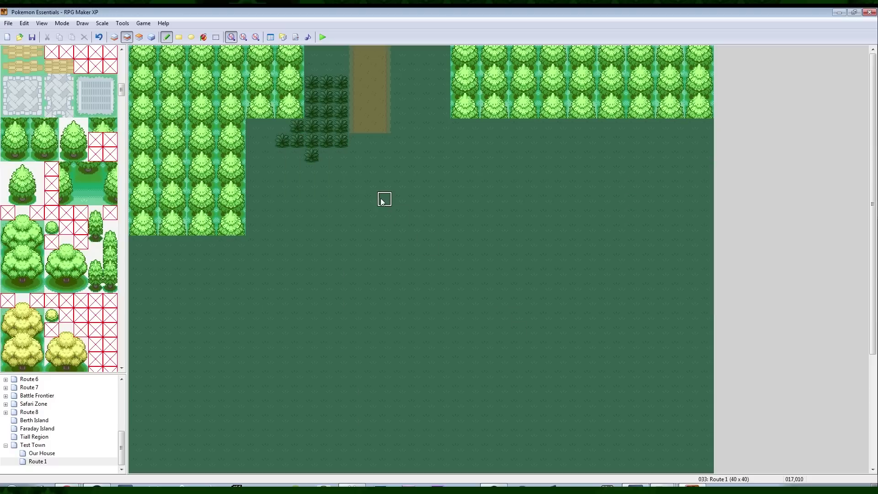
Open the background music choices in Test Town's map properties.
click(37, 445)
right_click(33, 444)
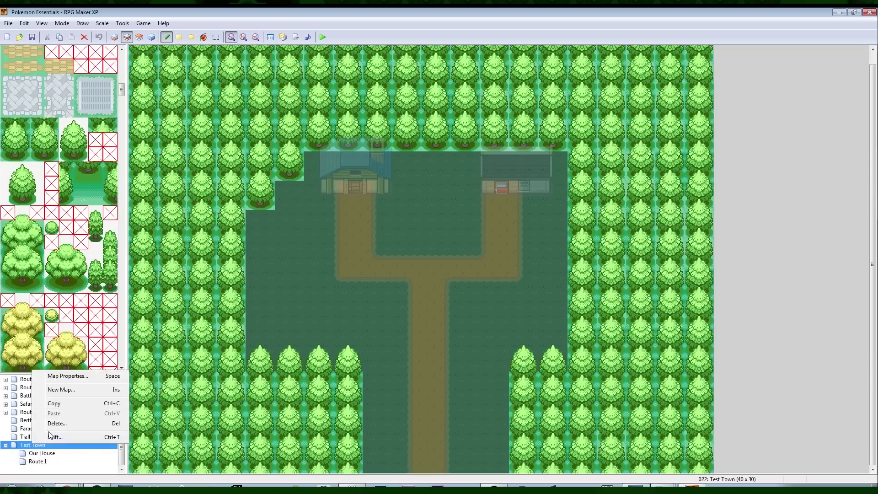
click(64, 376)
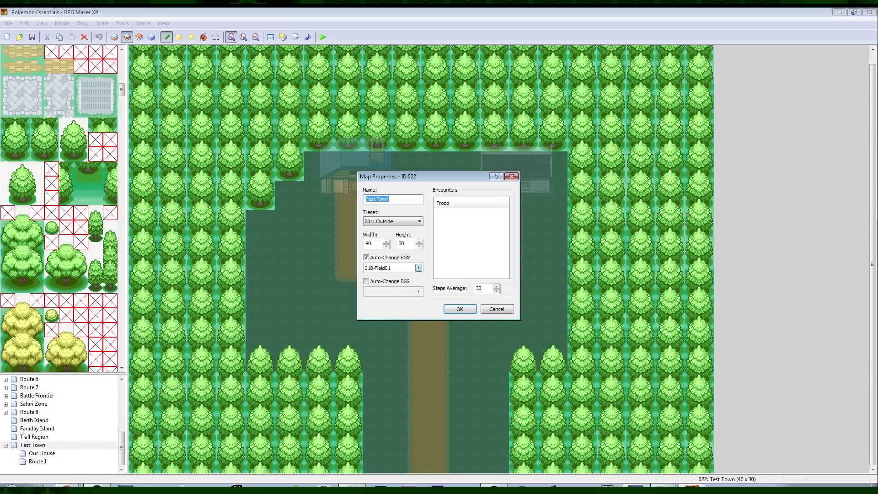
click(418, 268)
drag(448, 208, 448, 226)
scroll(415, 242, up, 3)
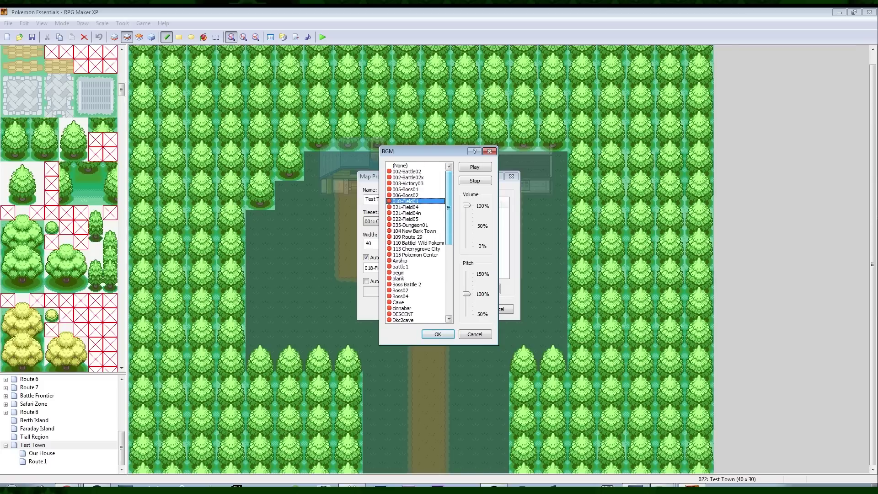
Listen to the imported 104 New Bark Town and 110 Battle! Wild Pokemon tracks.
click(414, 231)
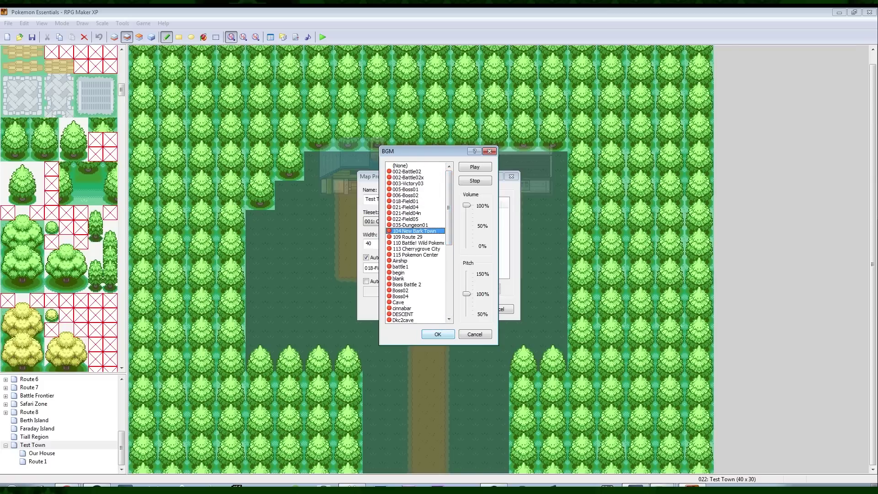
click(475, 167)
click(414, 231)
click(474, 167)
click(414, 243)
click(475, 167)
Preview 113 Cherrygrove City and set it as Test Town's automatic background music.
click(415, 249)
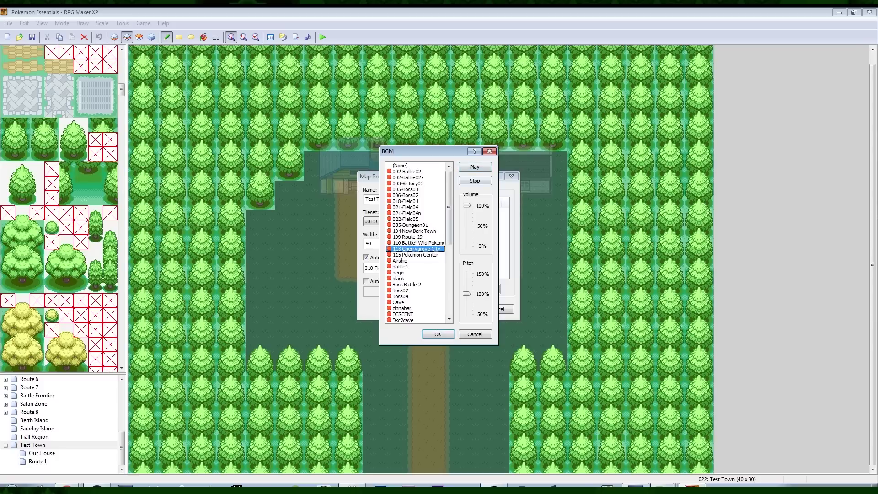
click(475, 167)
click(437, 334)
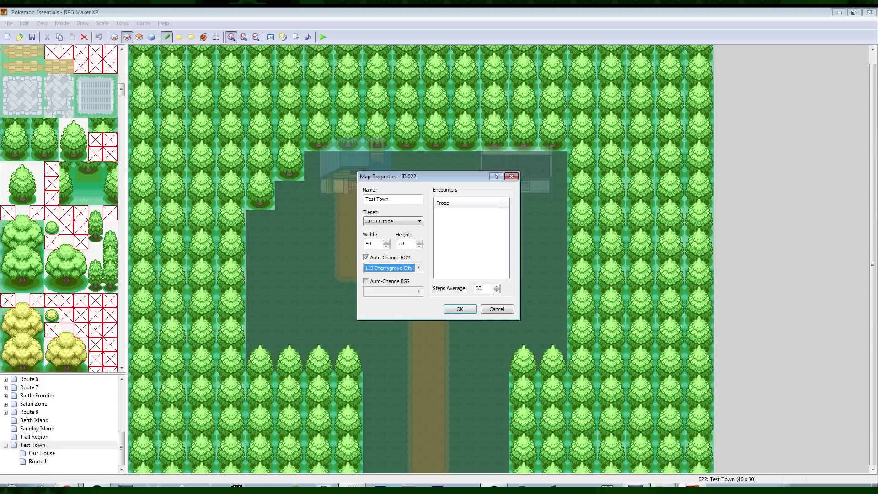
click(459, 309)
Save the project, playtest it from the saved game and walk north into Test Town to hear its music.
click(325, 39)
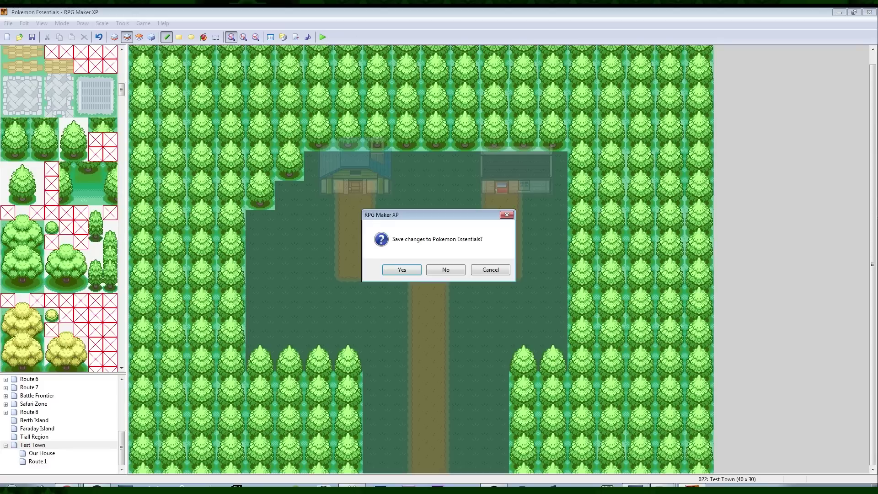
key(Return)
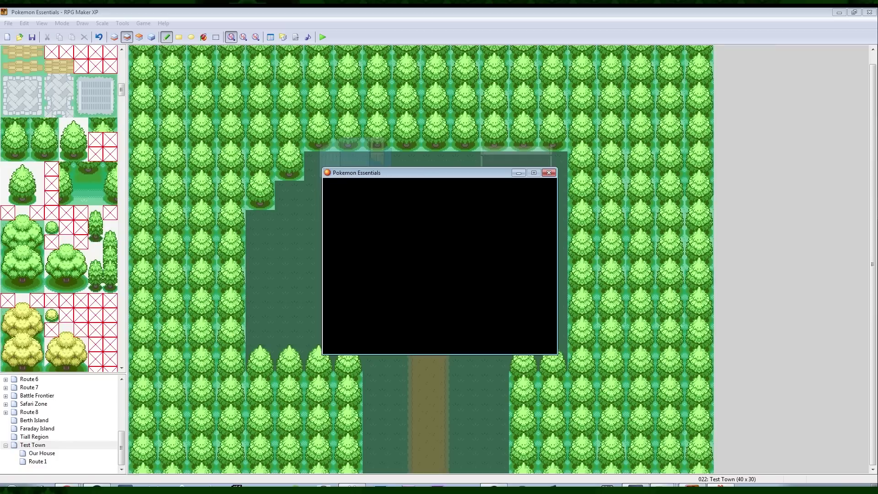
key(Return)
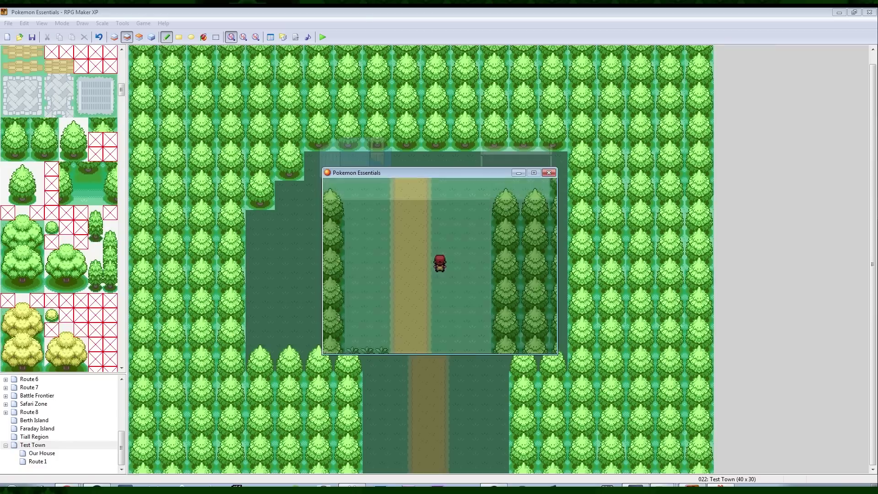
key(Up)
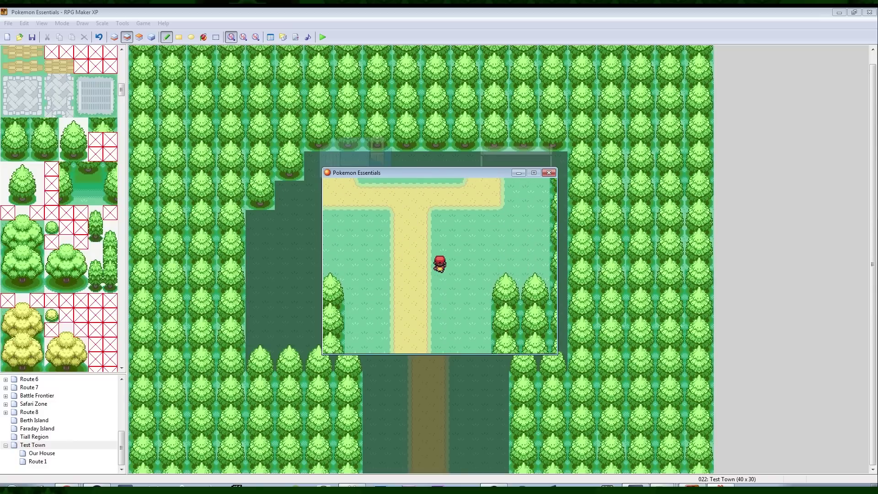
key(Up)
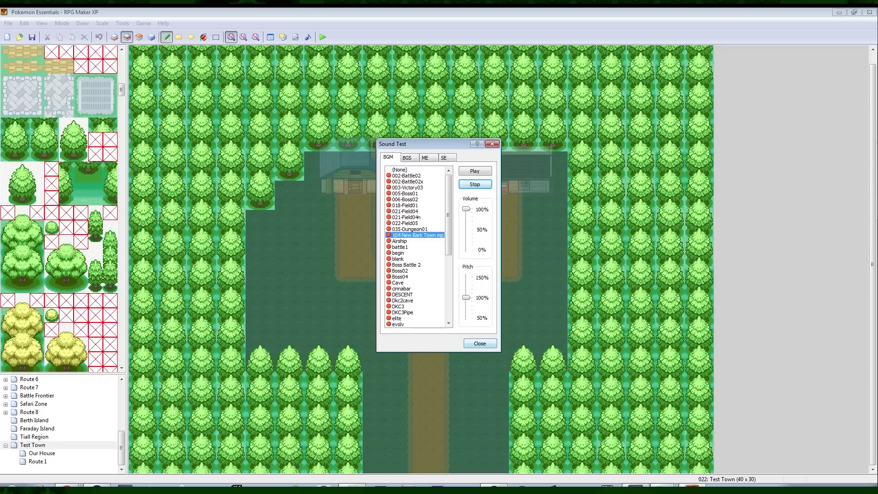
Close the sound test, switch to Audacity, set its project rate to 32000 Hz and close Audacity.
click(480, 343)
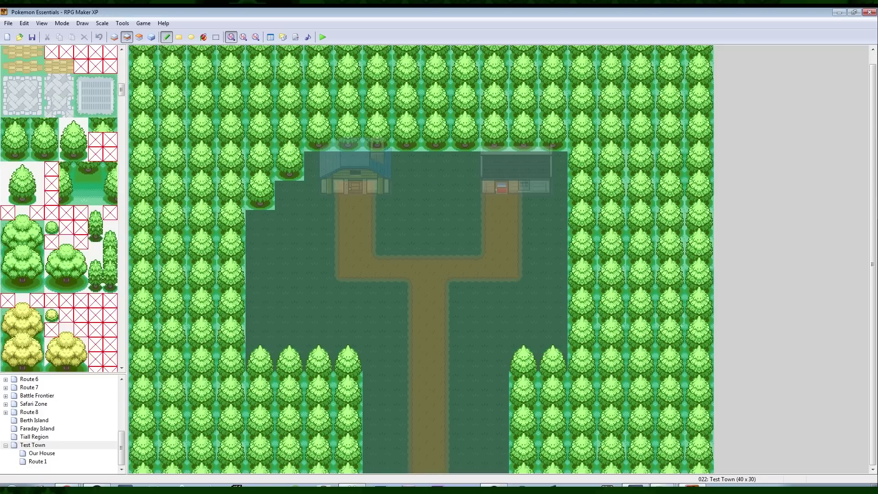
key(alt+Tab)
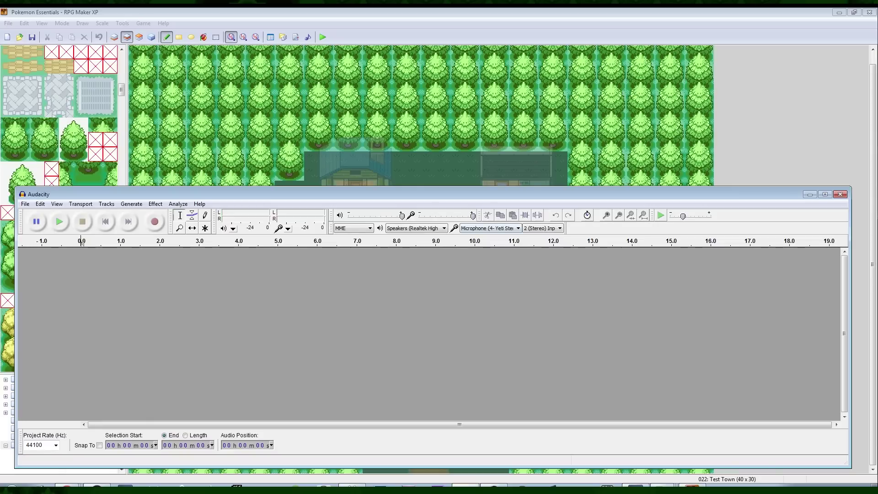
click(55, 445)
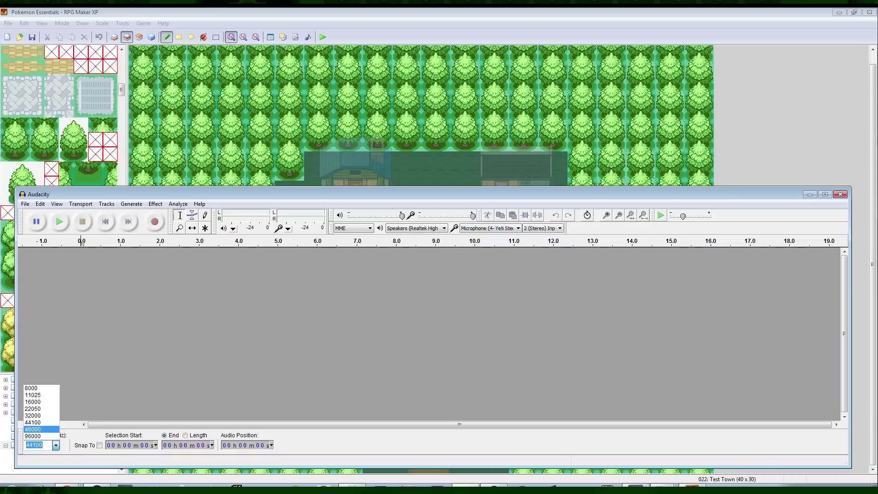
key(Return)
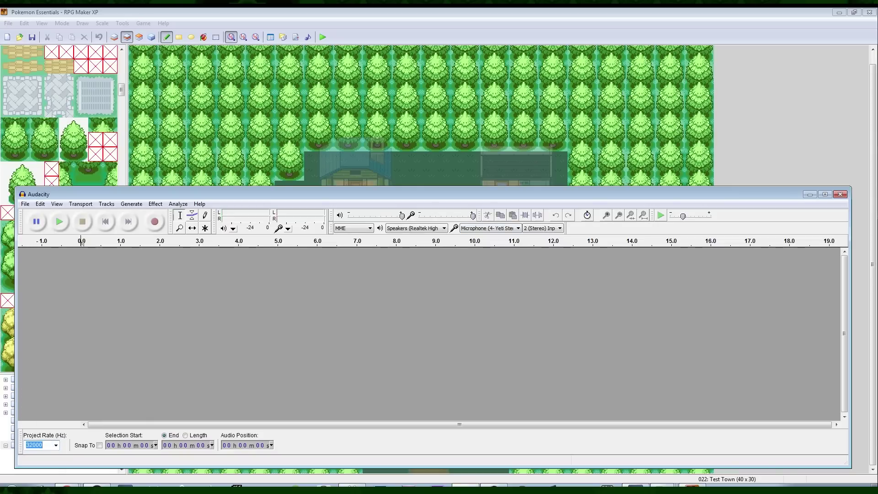
click(840, 194)
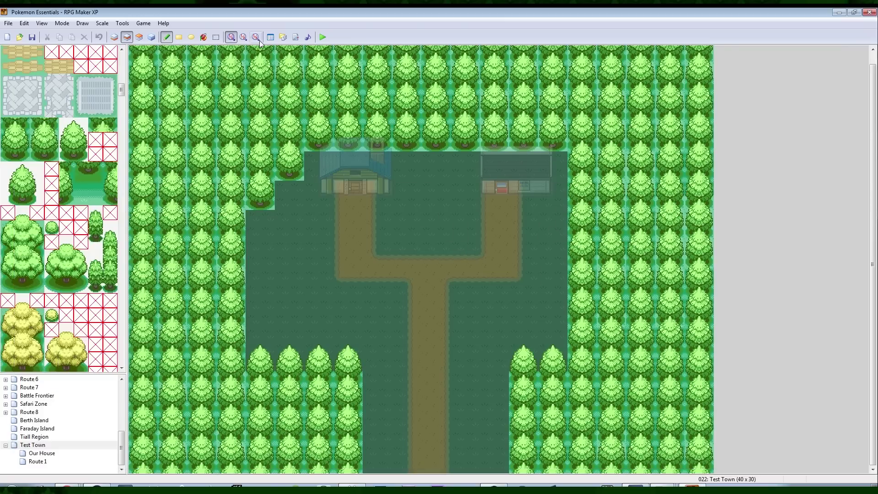
Set Test Town's automatic background music to 104 New Bark Town in its map properties.
right_click(30, 445)
click(64, 384)
click(418, 268)
click(417, 230)
click(438, 335)
click(460, 309)
Set the Our House map's automatic background music to 104 New Bark Town at 100% volume.
click(33, 454)
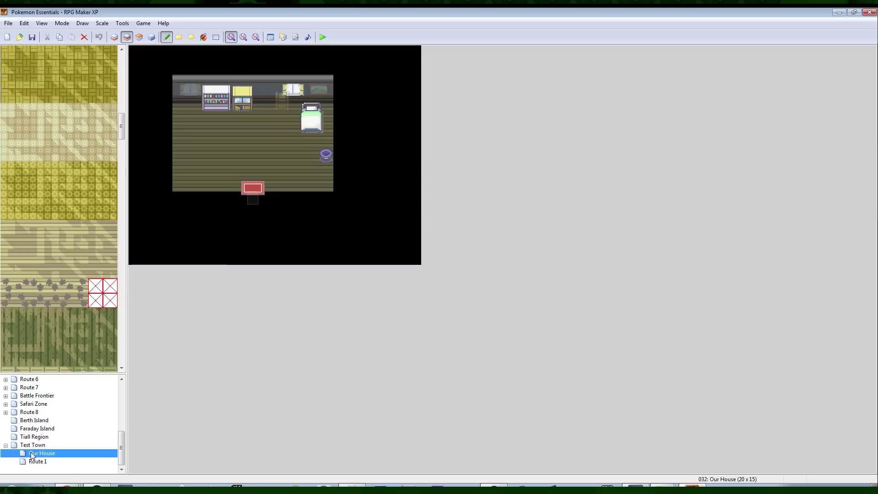
right_click(42, 453)
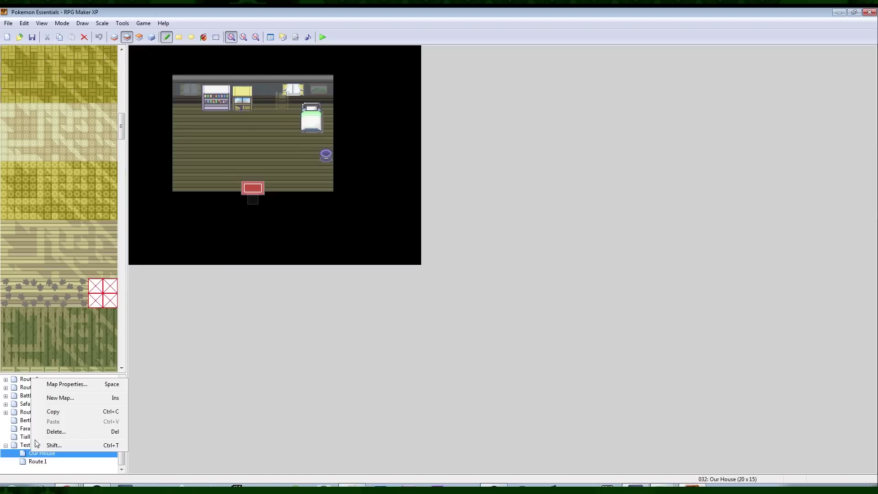
click(64, 385)
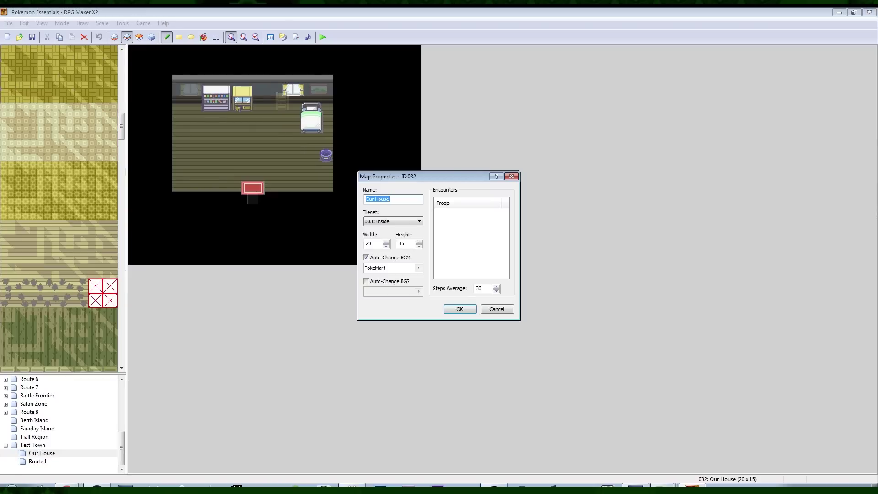
click(418, 268)
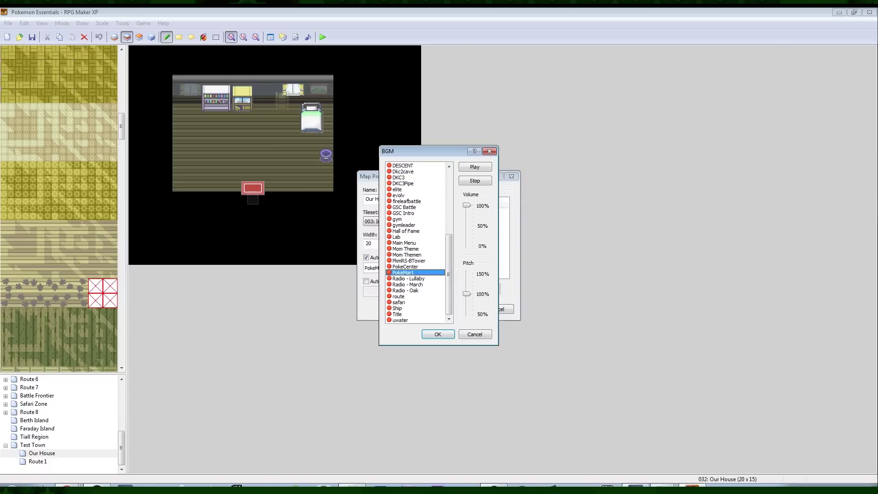
drag(449, 273, 449, 201)
click(415, 231)
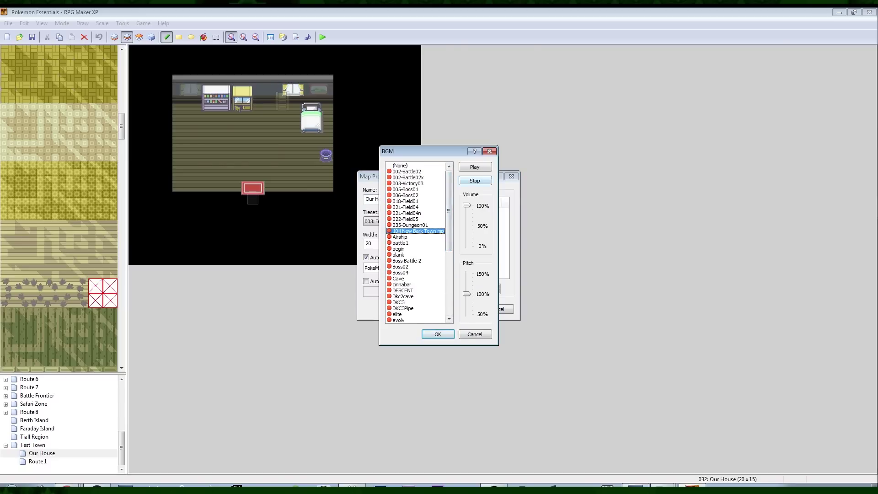
click(438, 335)
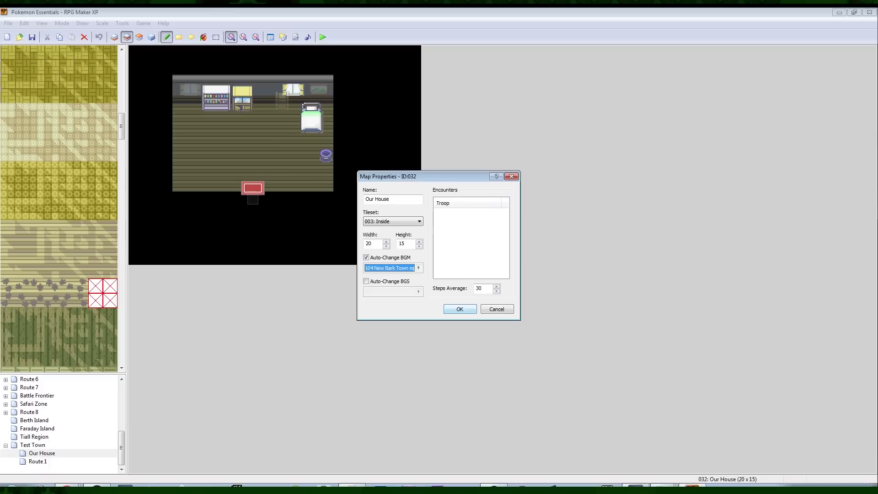
click(418, 268)
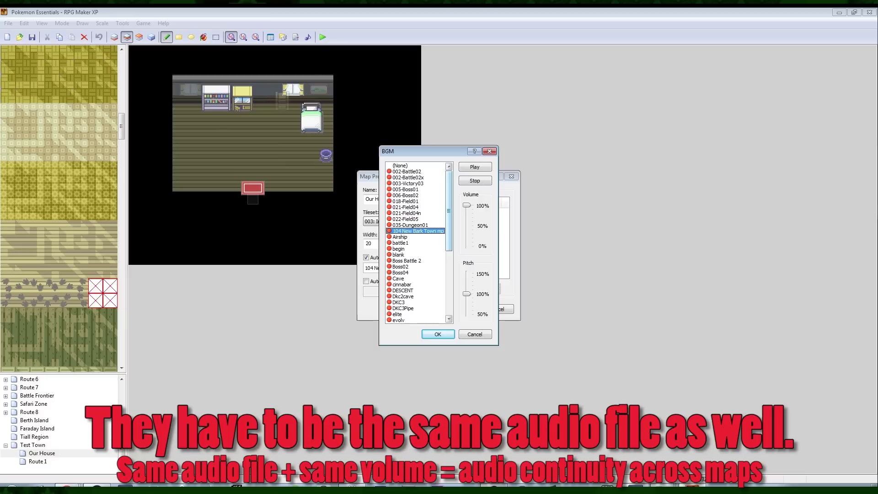
key(Return)
key(Return)
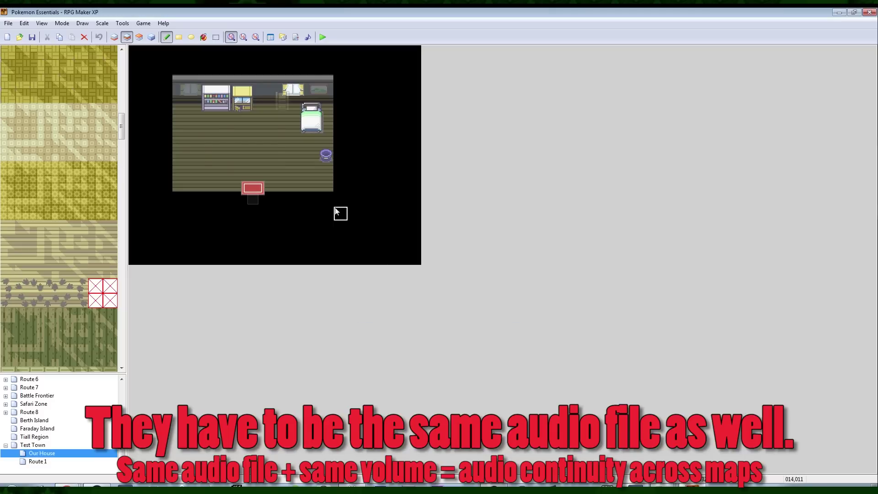
Select the Route 1 map, preview 109 Route 29 from the Pokemon HGSS Disc 1 folder and load it into Audacity.
click(38, 461)
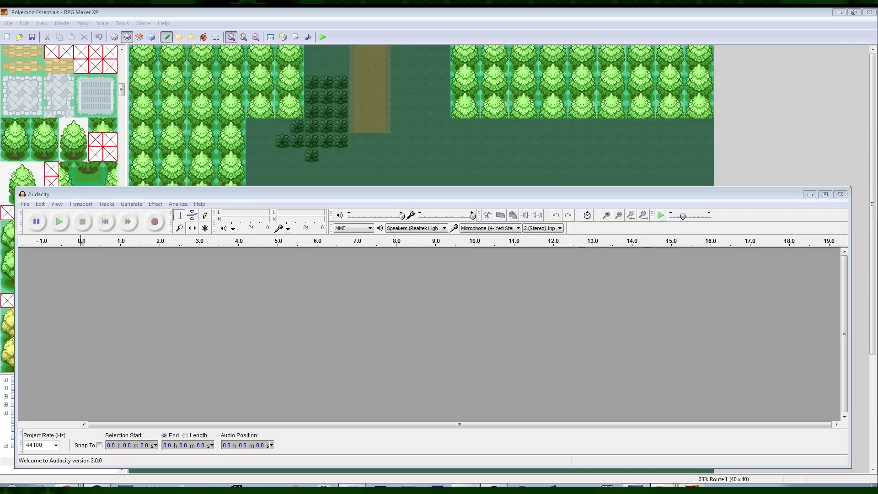
double_click(311, 184)
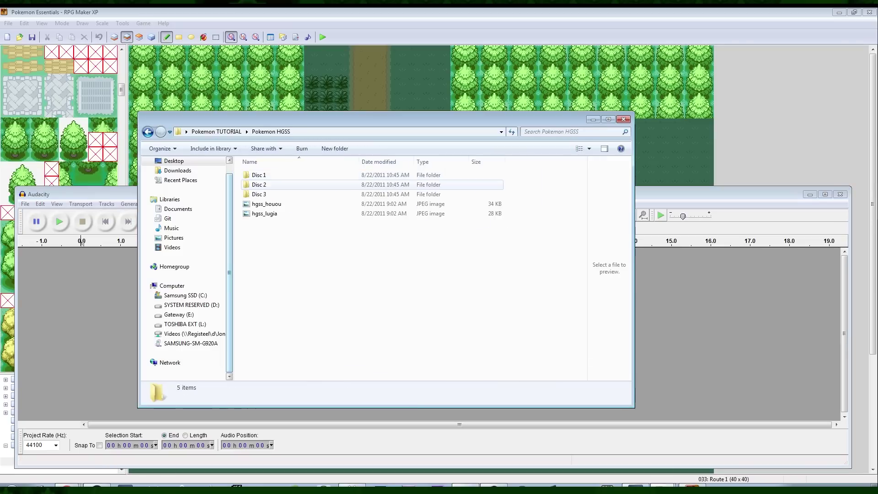
double_click(259, 174)
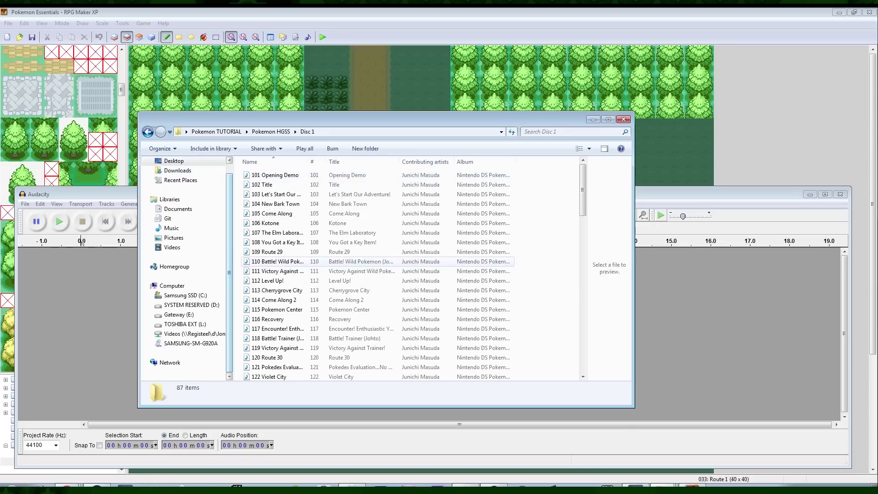
double_click(274, 251)
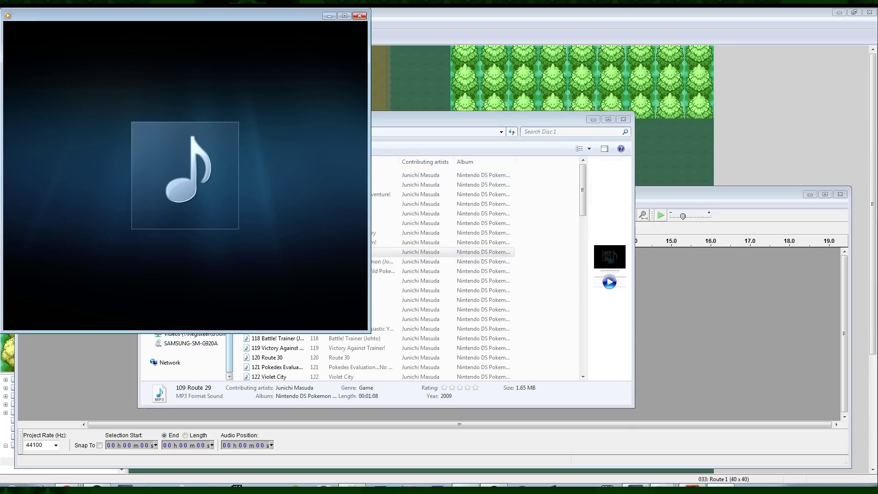
click(360, 15)
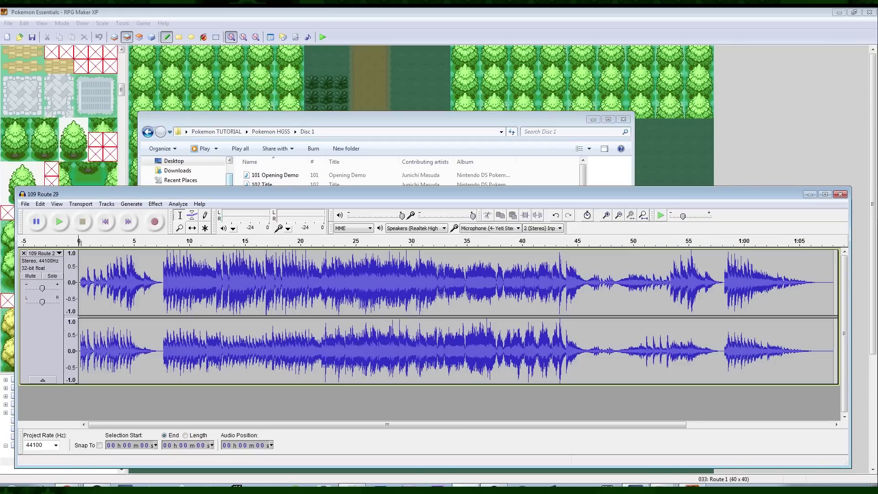
Set the project rate to 32000 Hz and export the track as MP3 file 109 Route 29 with its metadata cleared.
click(55, 445)
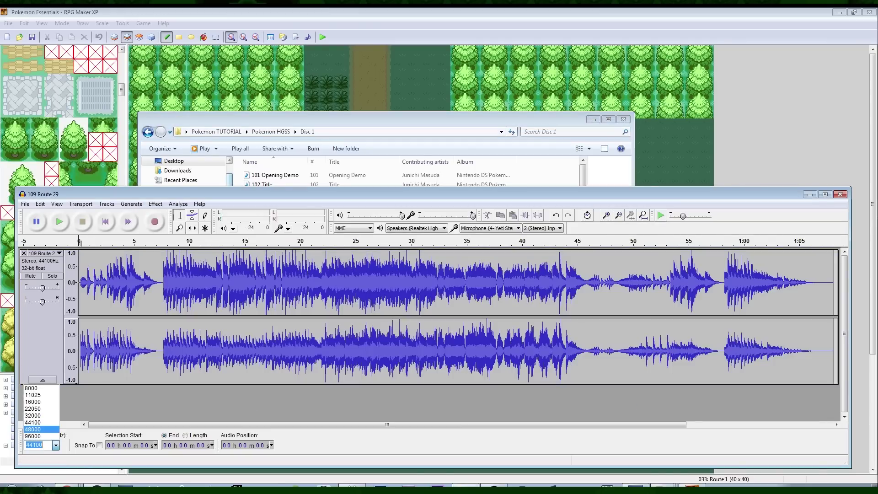
click(42, 416)
click(25, 204)
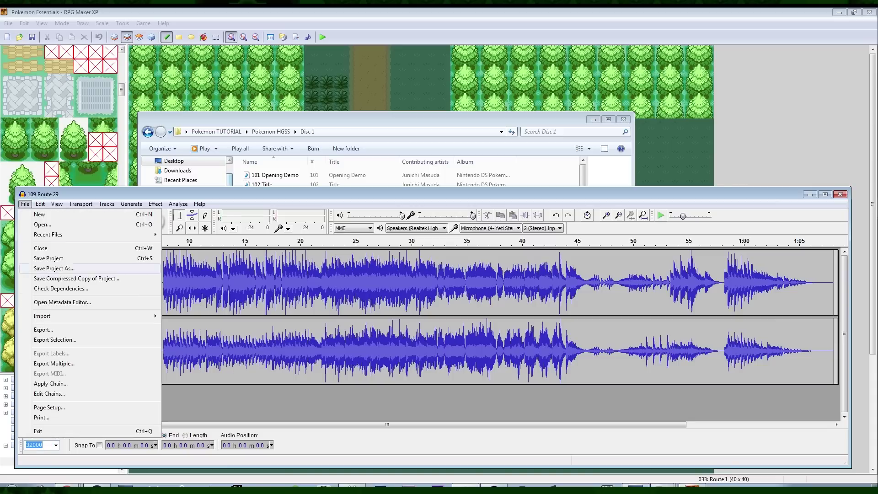
click(43, 329)
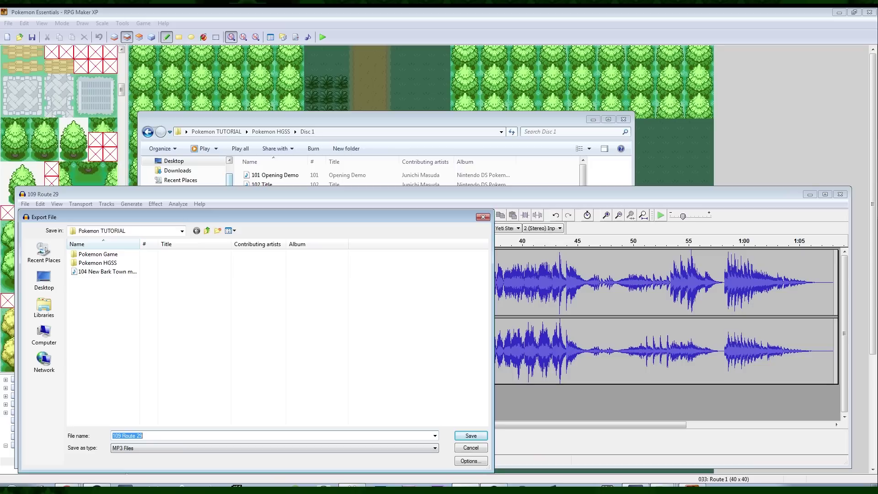
key(Return)
click(178, 136)
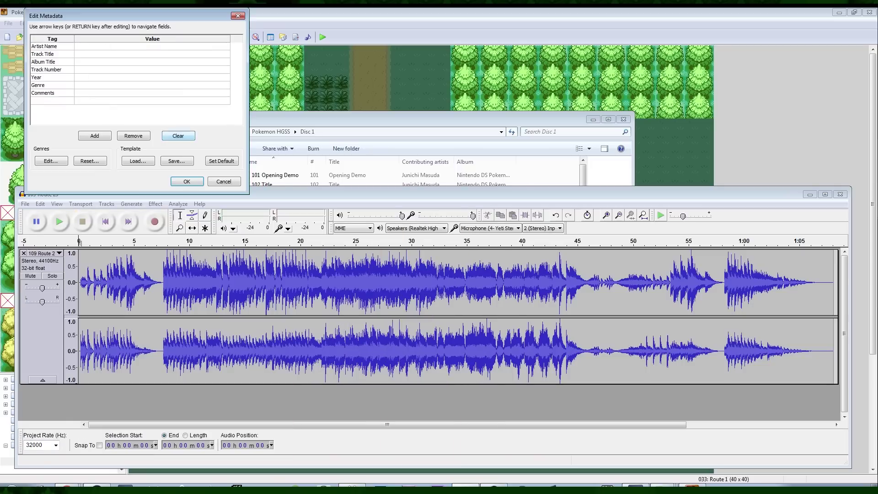
click(186, 181)
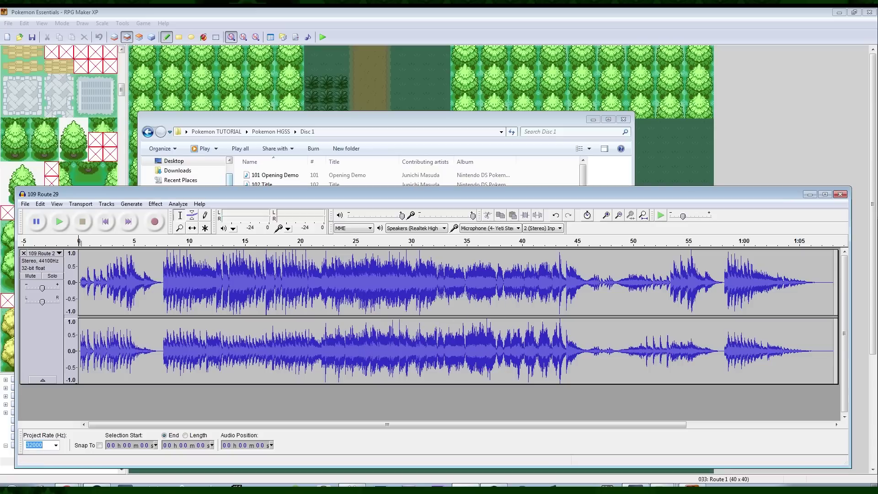
Close Audacity and the Disc 1 folder window to return to RPG Maker XP.
click(841, 195)
click(447, 280)
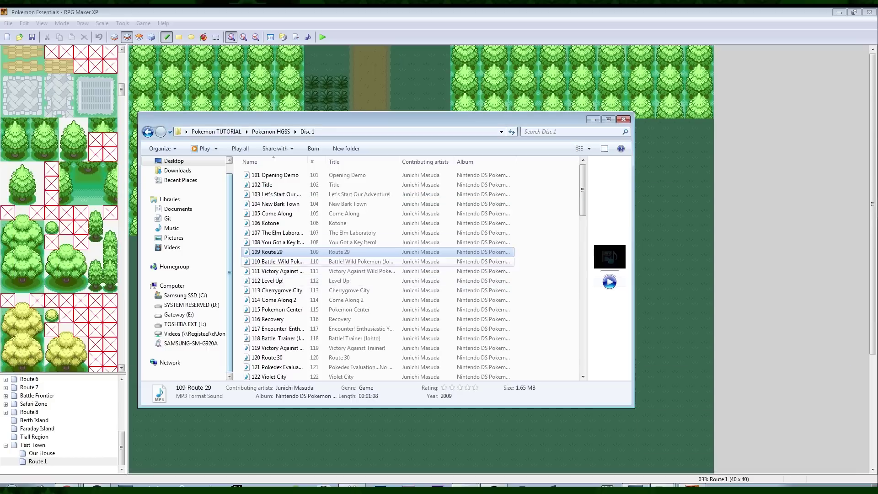
key(alt+F4)
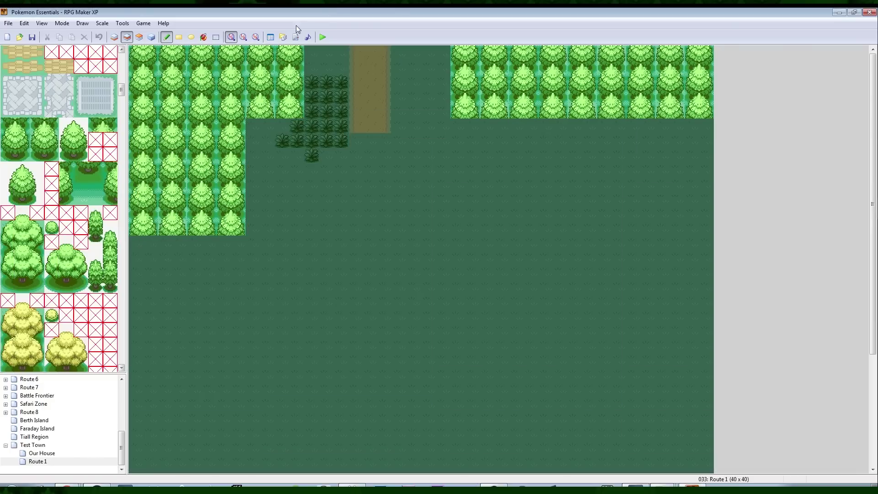
Import the exported 109 Route 29 file into the project's Audio/BGM materials.
click(283, 37)
click(512, 165)
click(396, 230)
click(691, 412)
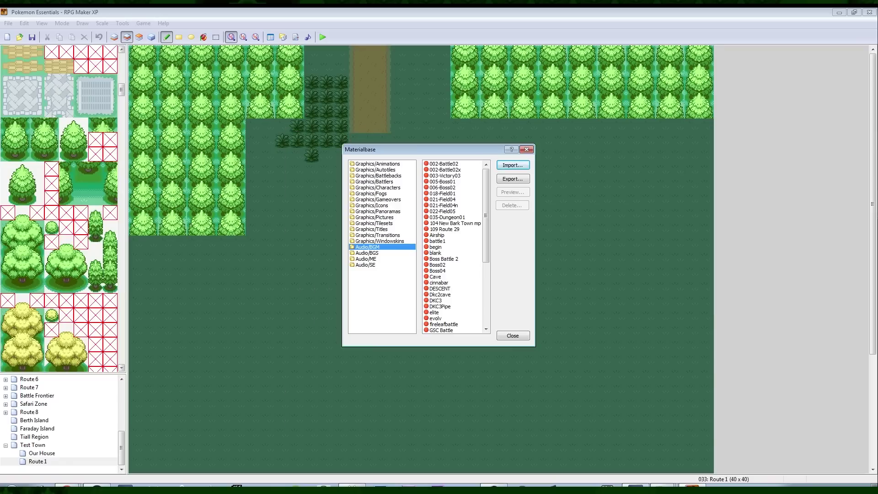
click(513, 336)
Enable automatic background music for the Route 1 map and set it to 109 Route 29.
right_click(25, 463)
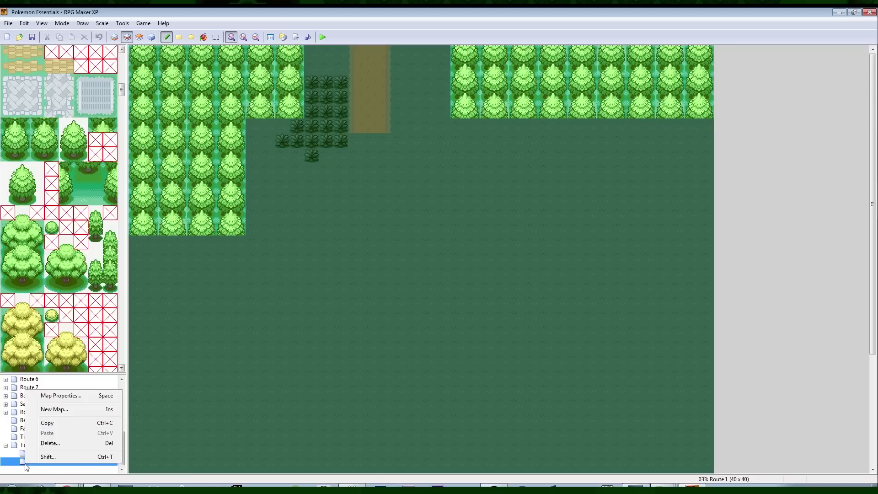
click(51, 395)
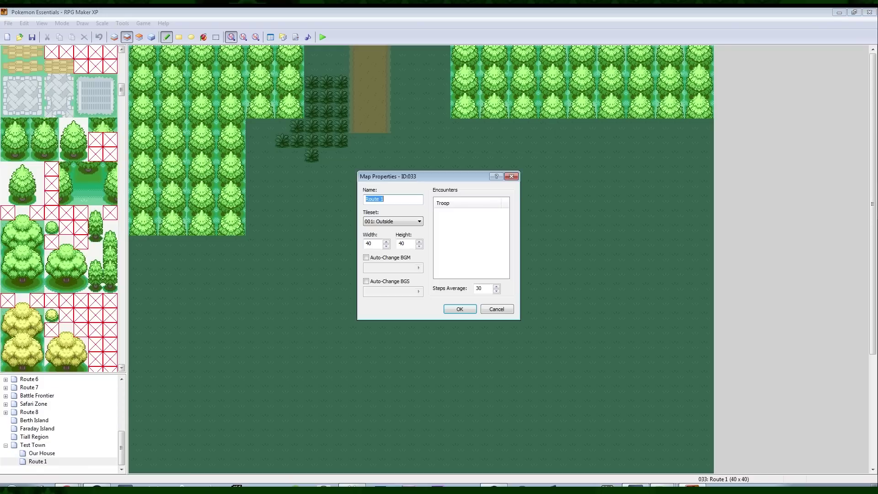
click(366, 257)
click(419, 268)
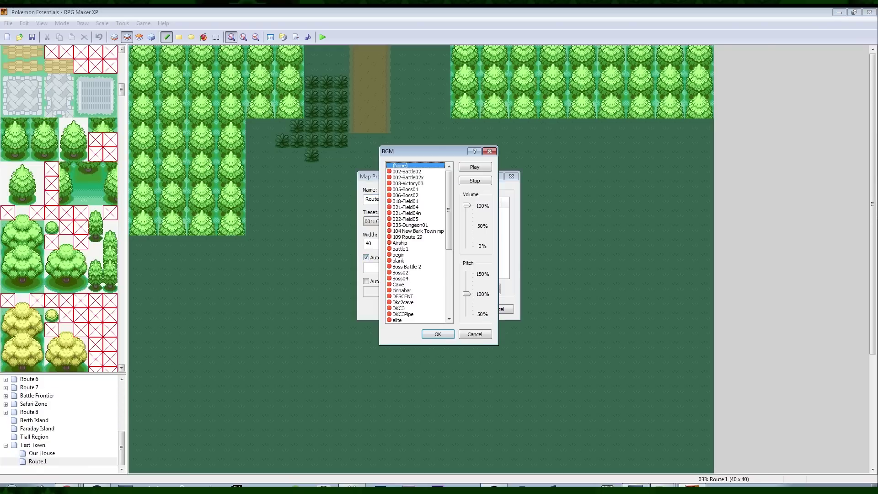
scroll(416, 242, down, 5)
drag(449, 275, 448, 221)
click(414, 213)
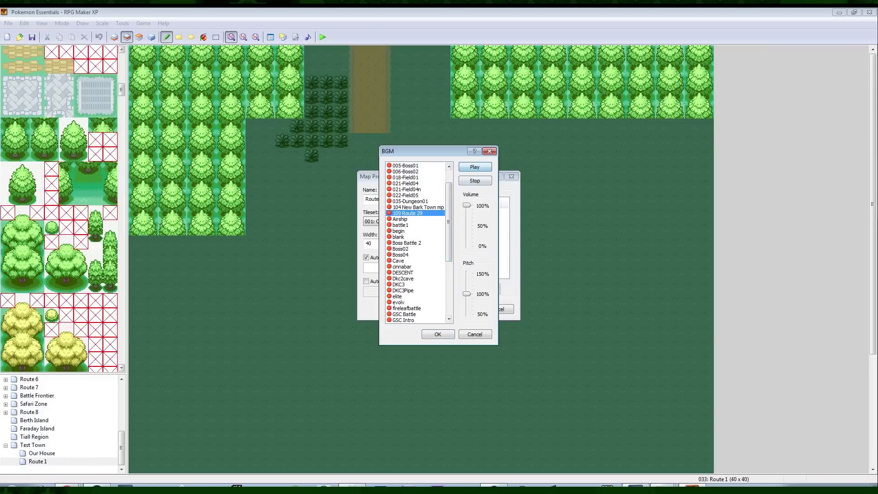
click(437, 334)
click(460, 309)
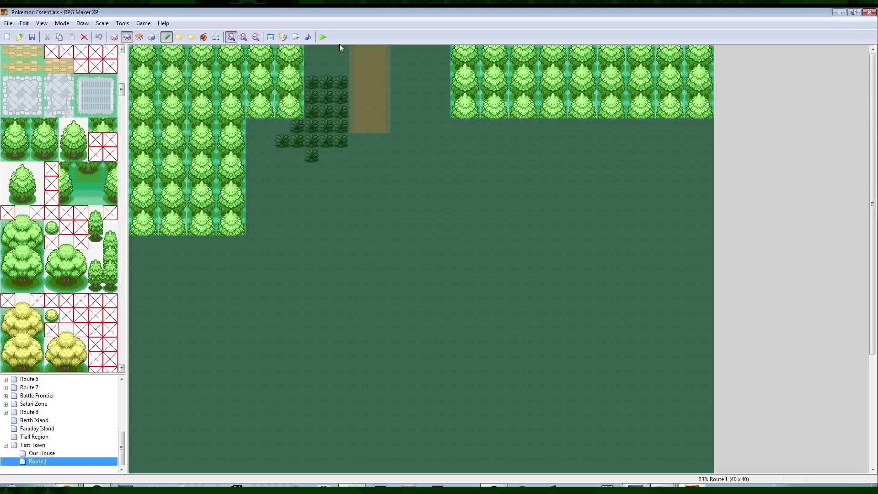
Playtest the project from the saved game and walk through Test Town into the house to hear the music carry over.
click(323, 37)
key(Return)
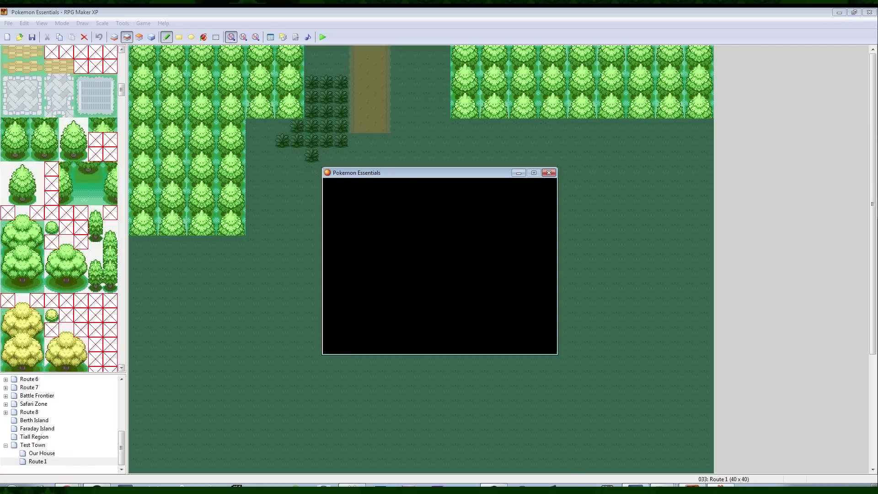
key(Return)
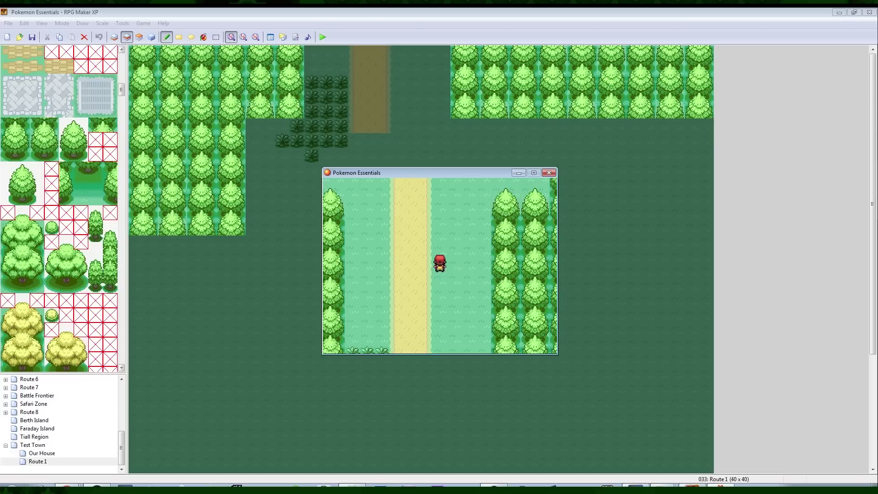
key(Up)
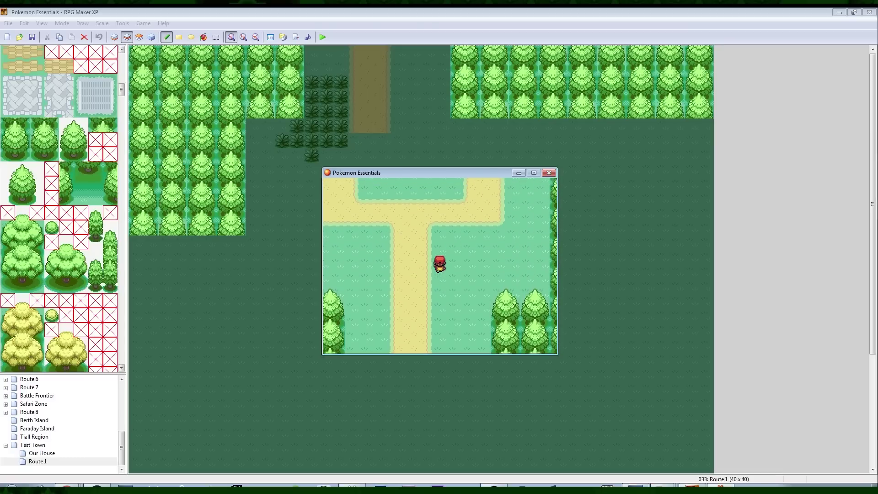
key(Up)
key(Right)
key(Up)
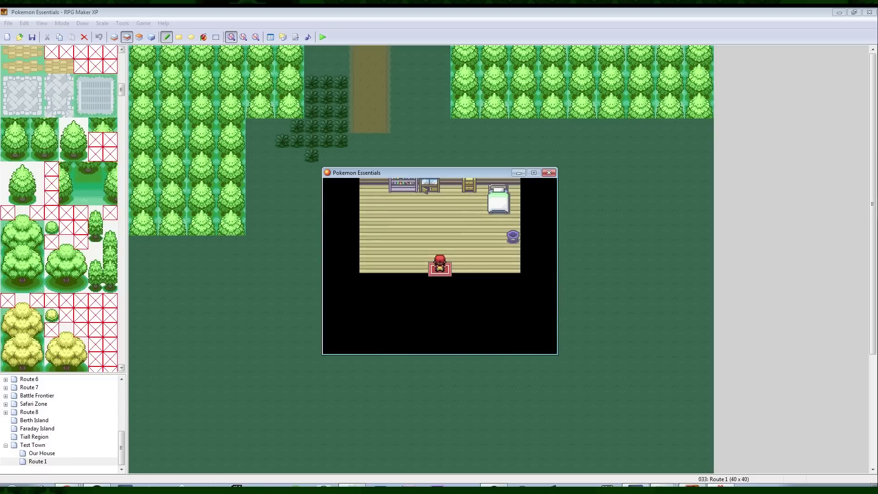
Leave the house, walk south onto Route 1 and back north into Test Town to hear the music change.
key(Down)
key(Down)
key(Down)
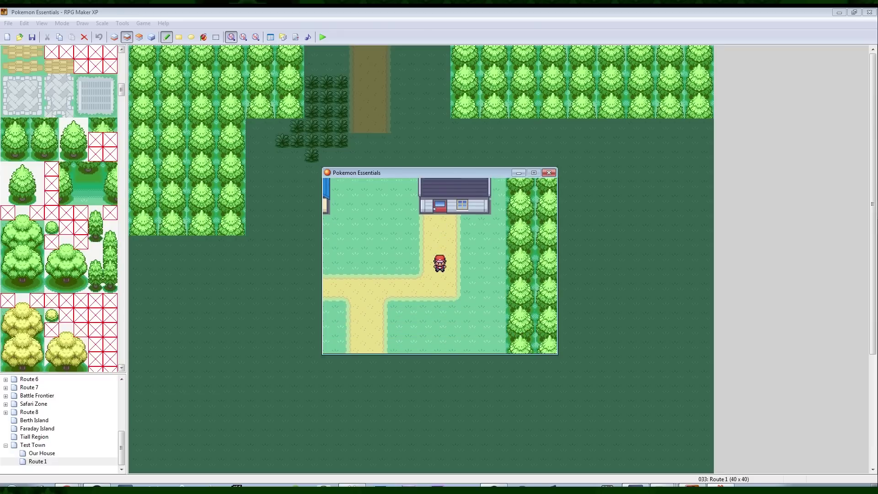
key(Left)
key(Down)
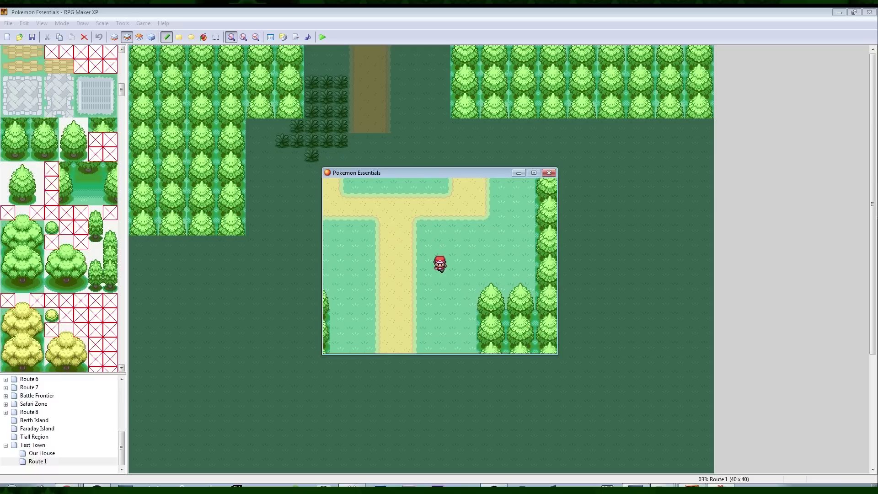
key(Down)
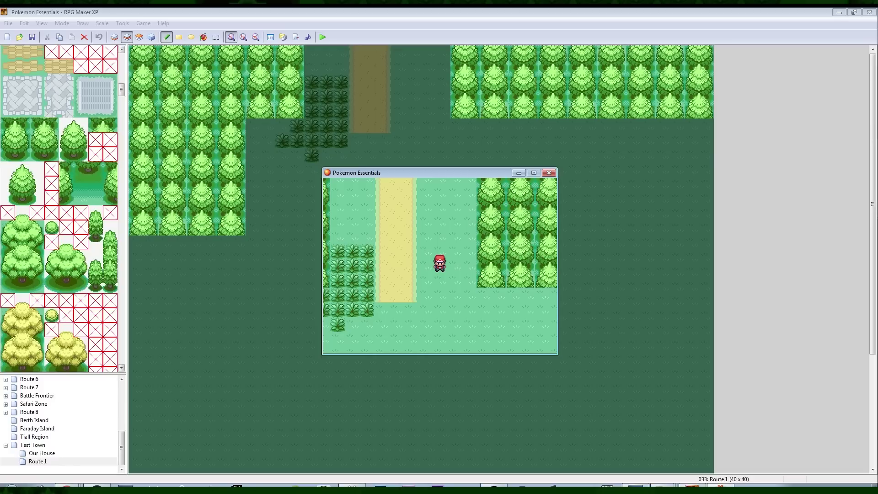
key(Up)
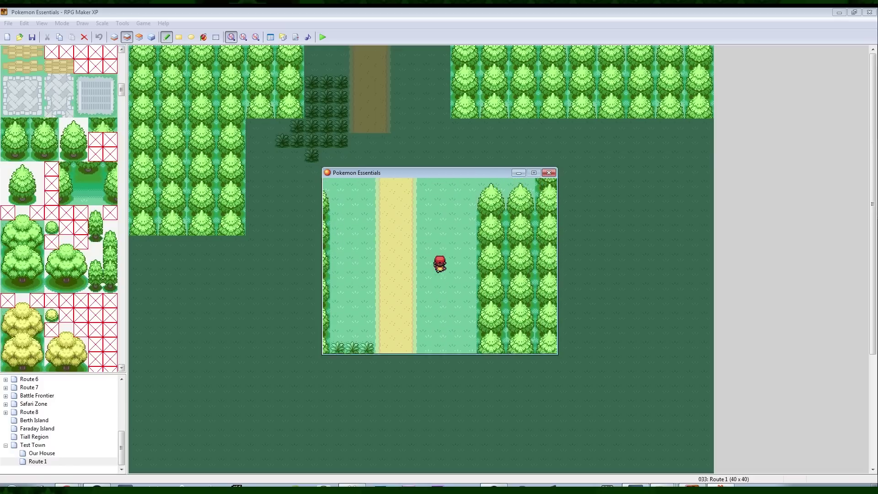
key(Up)
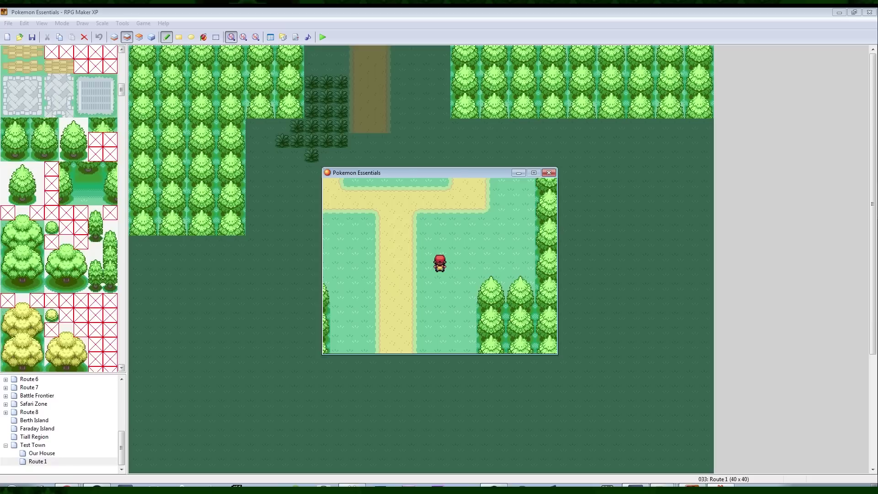